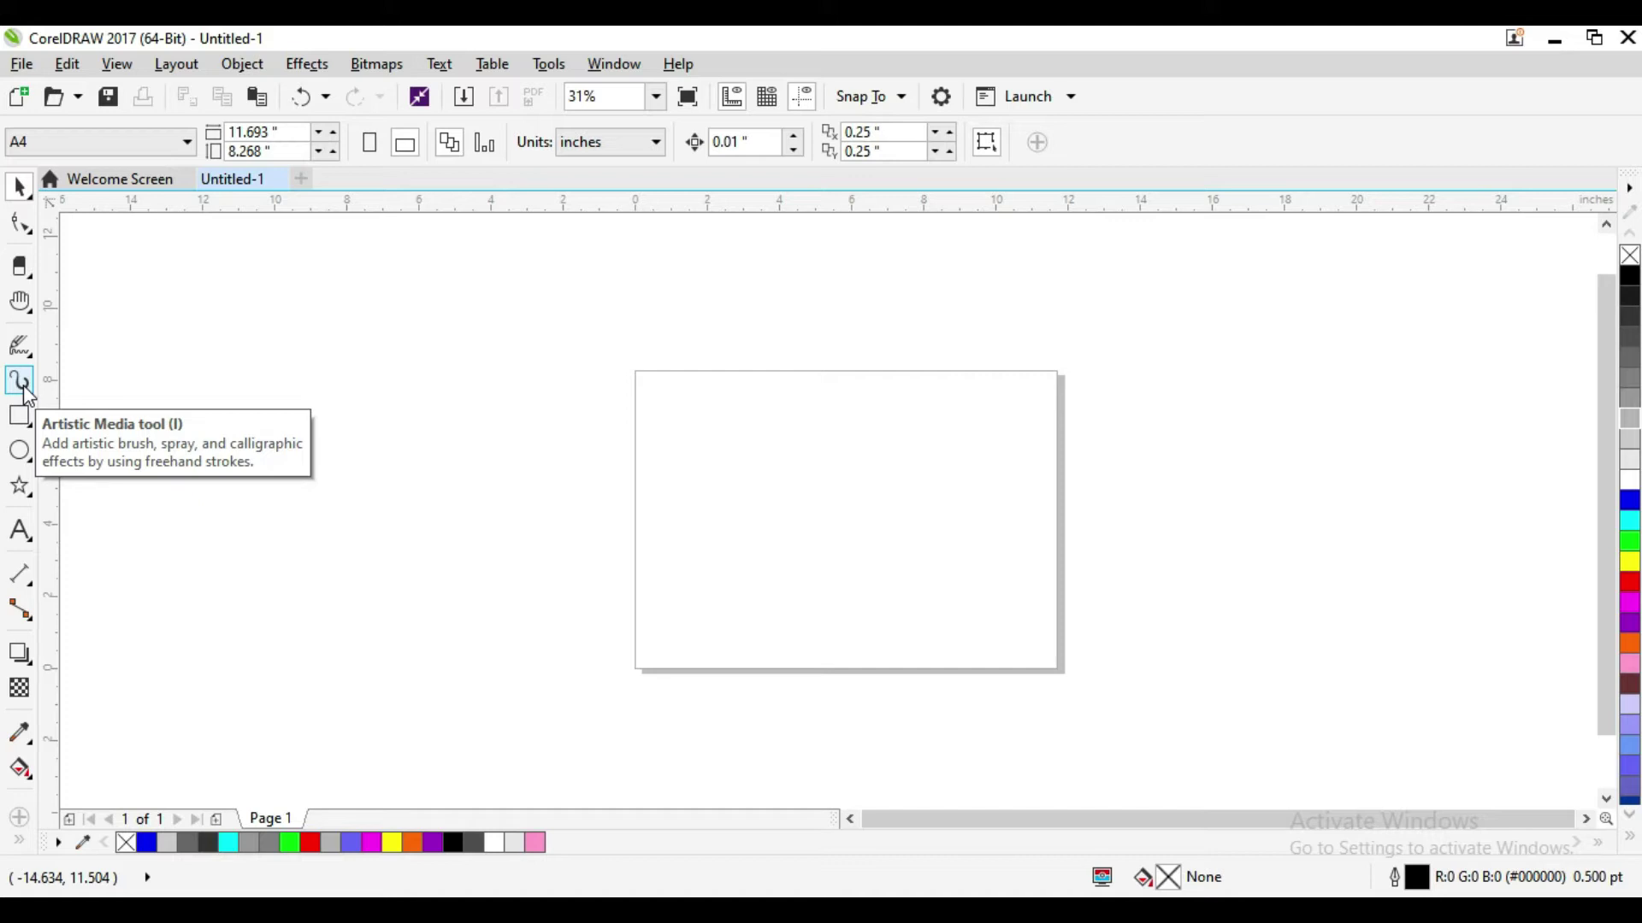
- Draw a tapered preset Artistic Media stroke beside the page, plus an arc and a closed box with freehand smoothing 50
left_click(23, 387)
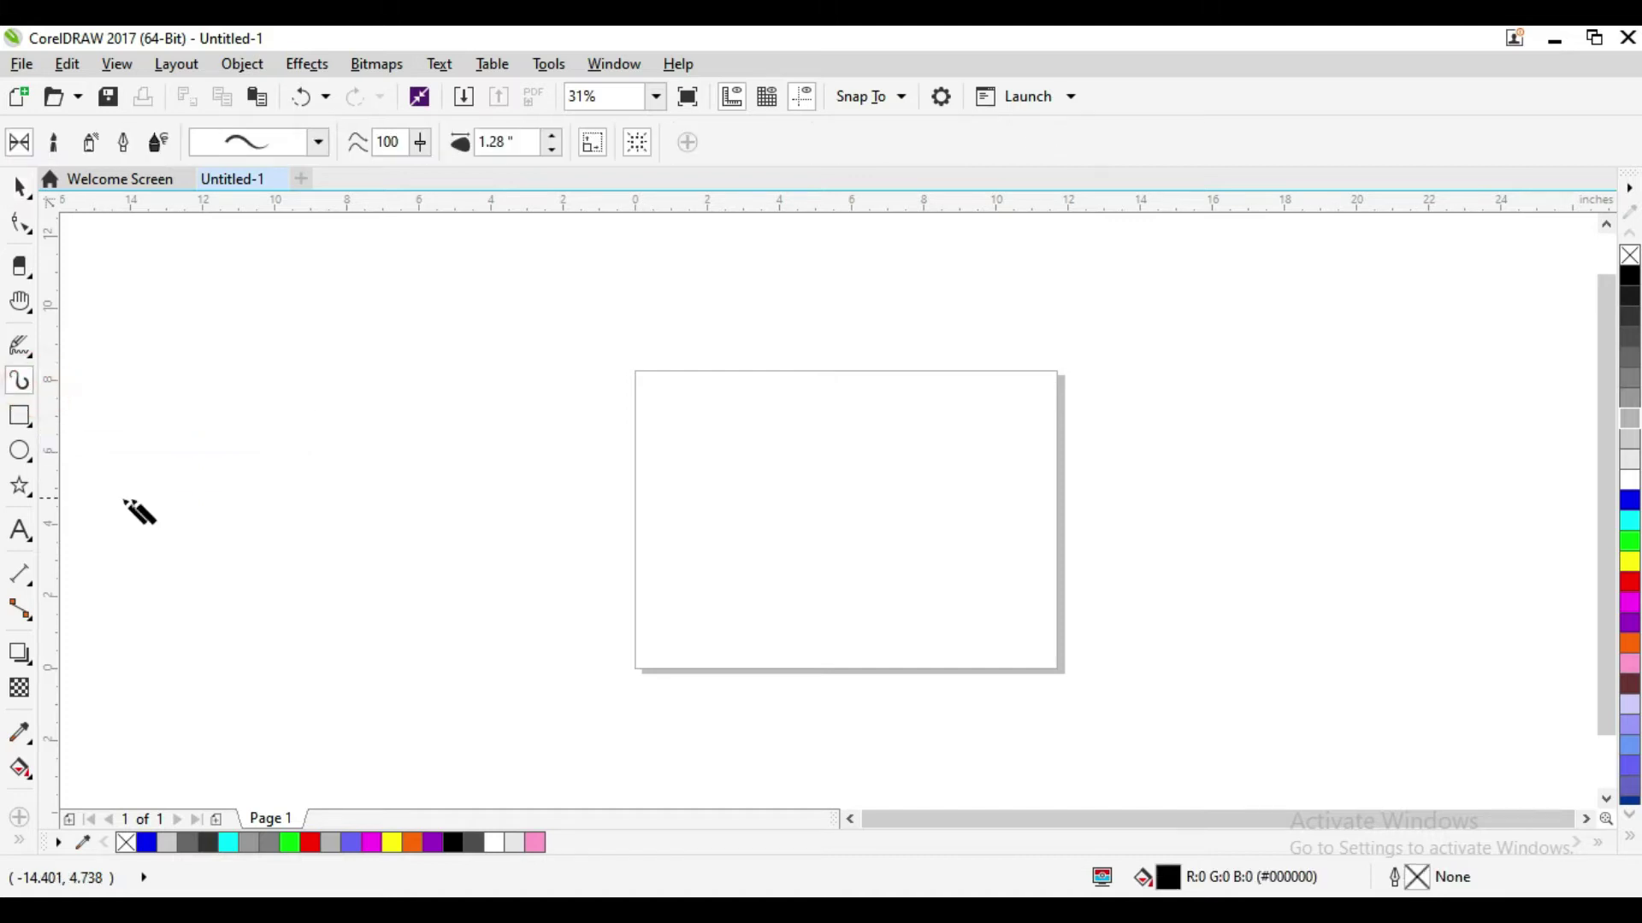
left_click_drag(228, 408, 606, 417)
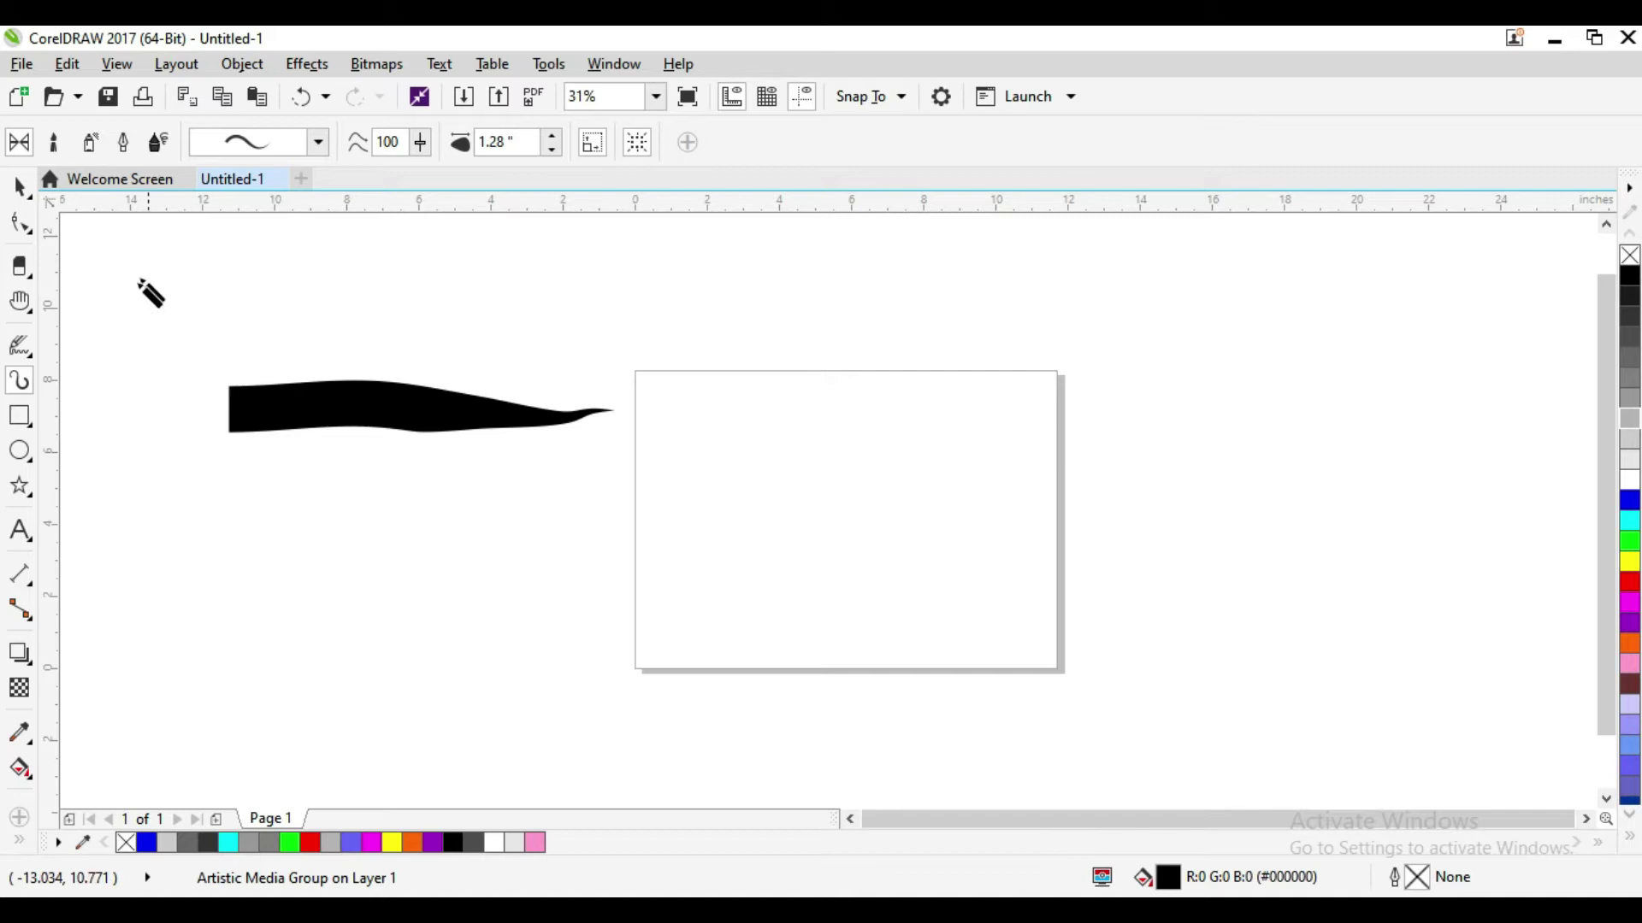
double_click(403, 141)
type("50")
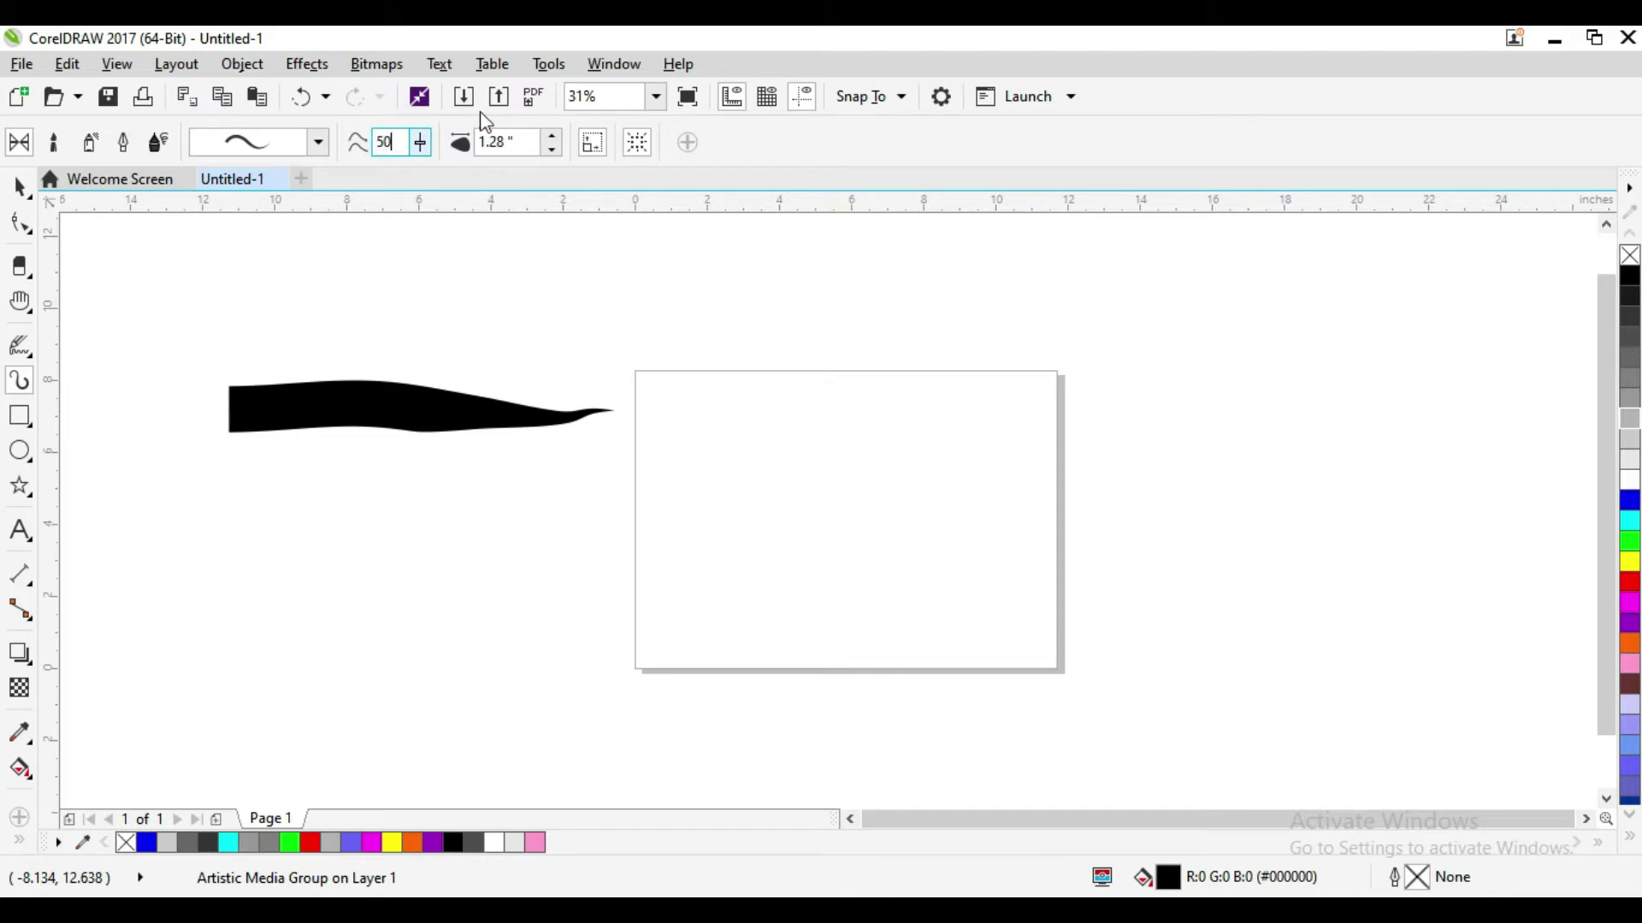
key("Return")
mouse_move(610, 477)
left_mouse_down()
mouse_move(879, 368)
mouse_move(937, 373)
left_mouse_up()
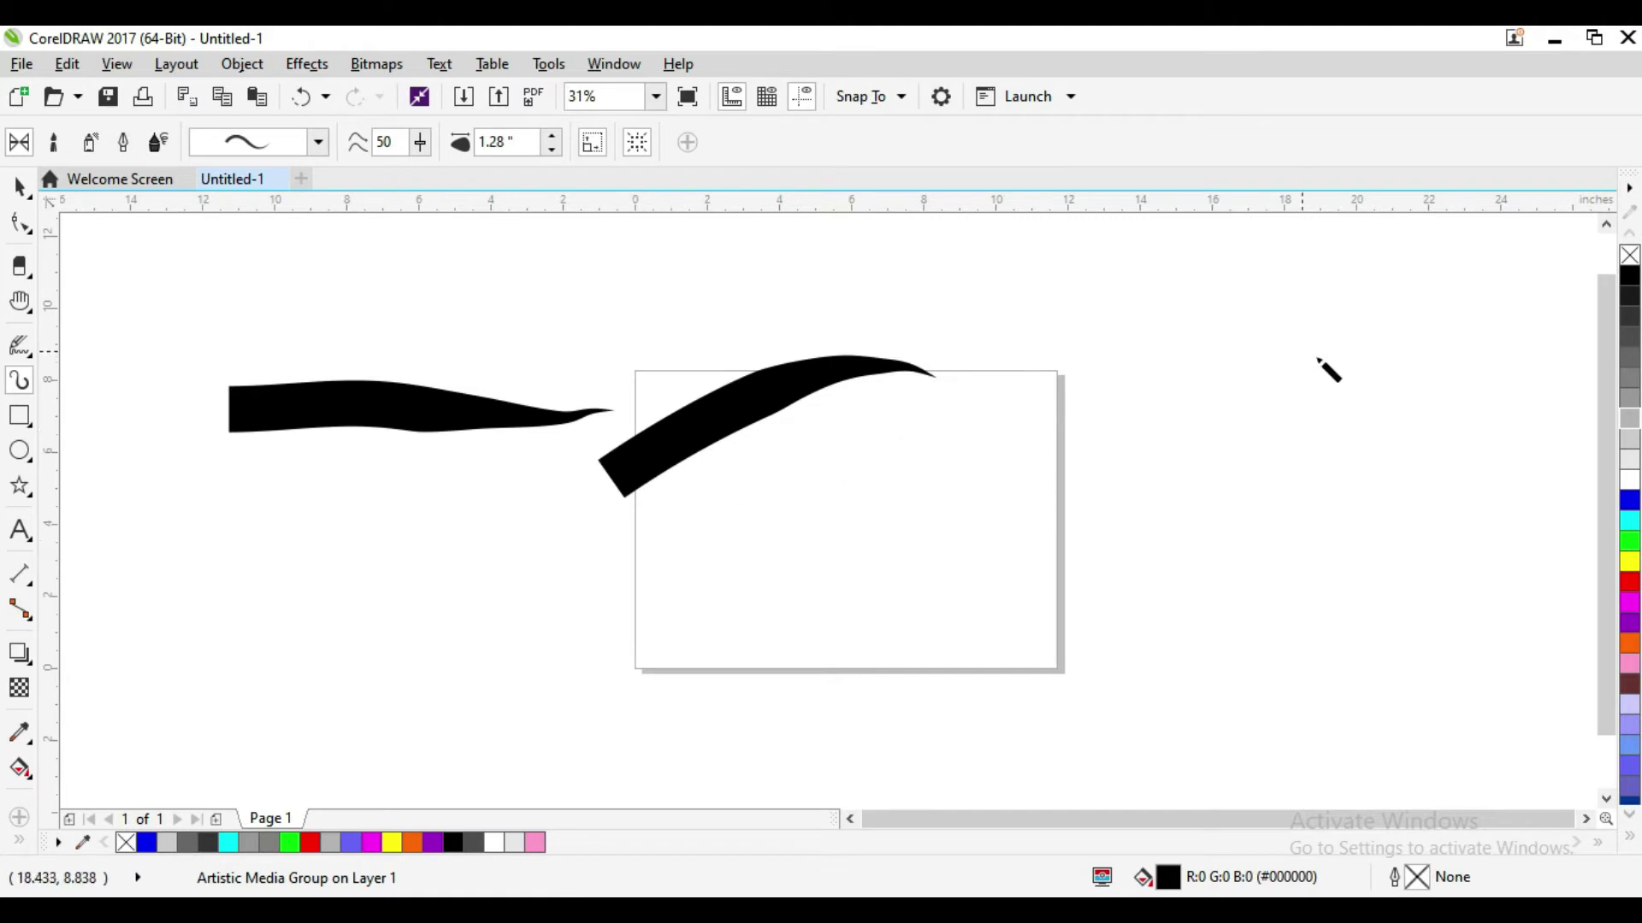
mouse_move(1388, 369)
left_mouse_down()
mouse_move(1365, 516)
mouse_move(1331, 552)
mouse_move(1077, 555)
mouse_move(1110, 374)
mouse_move(1197, 346)
mouse_move(1385, 368)
left_mouse_up()
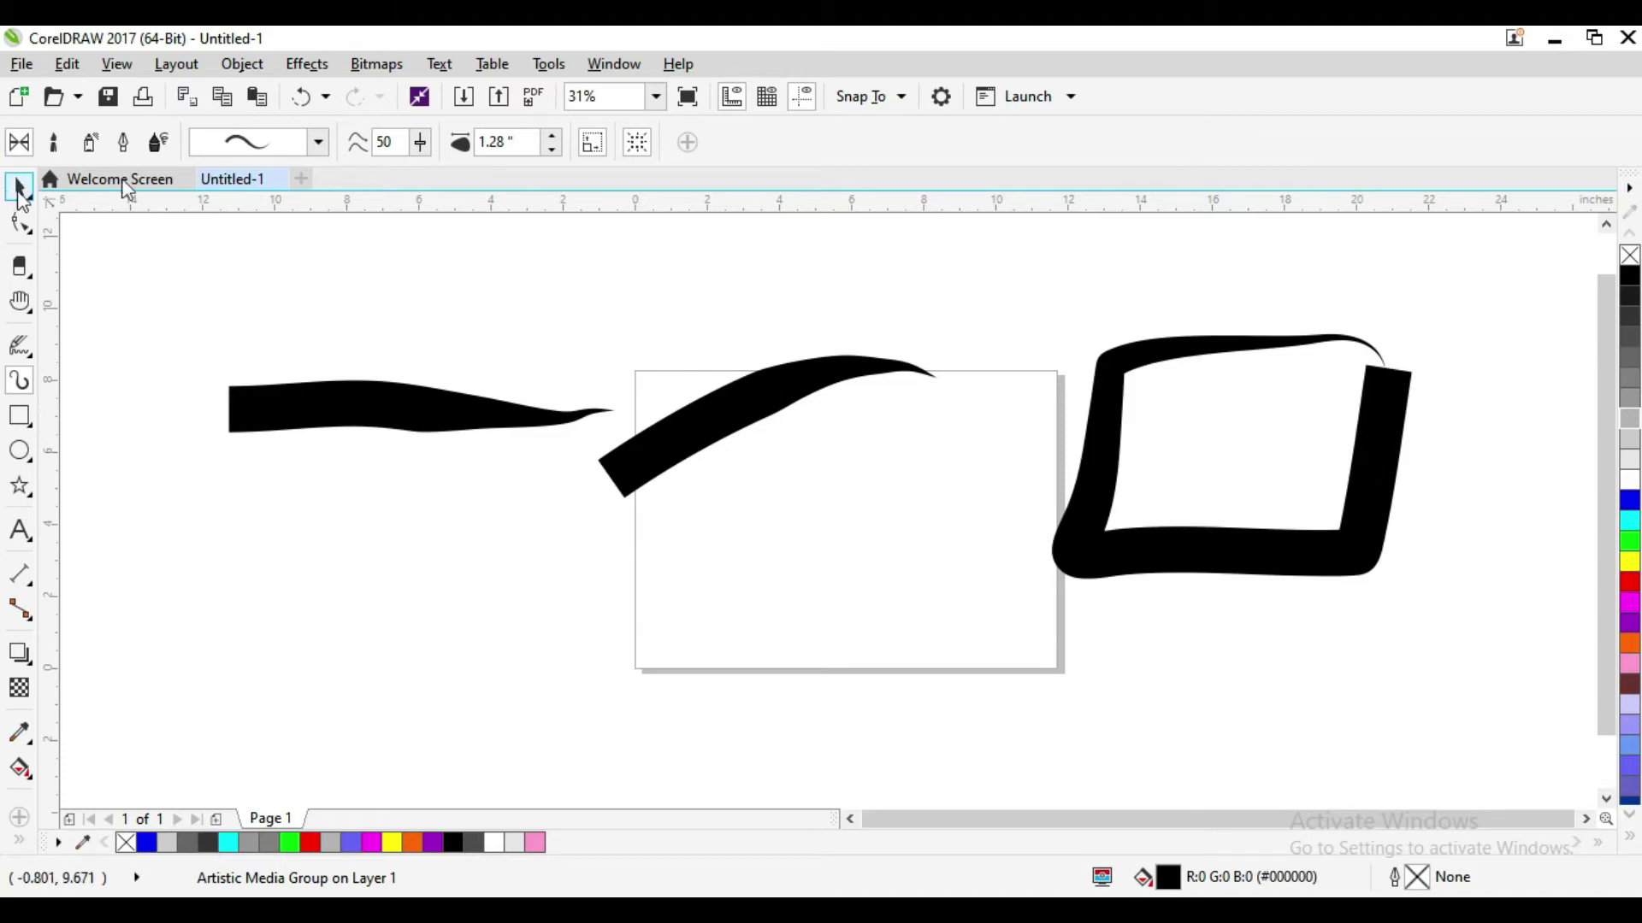
- Draw three closed preset loops with freehand smoothing 100, and a fourth near the page's upper edge with smoothing 10
left_click(416, 147)
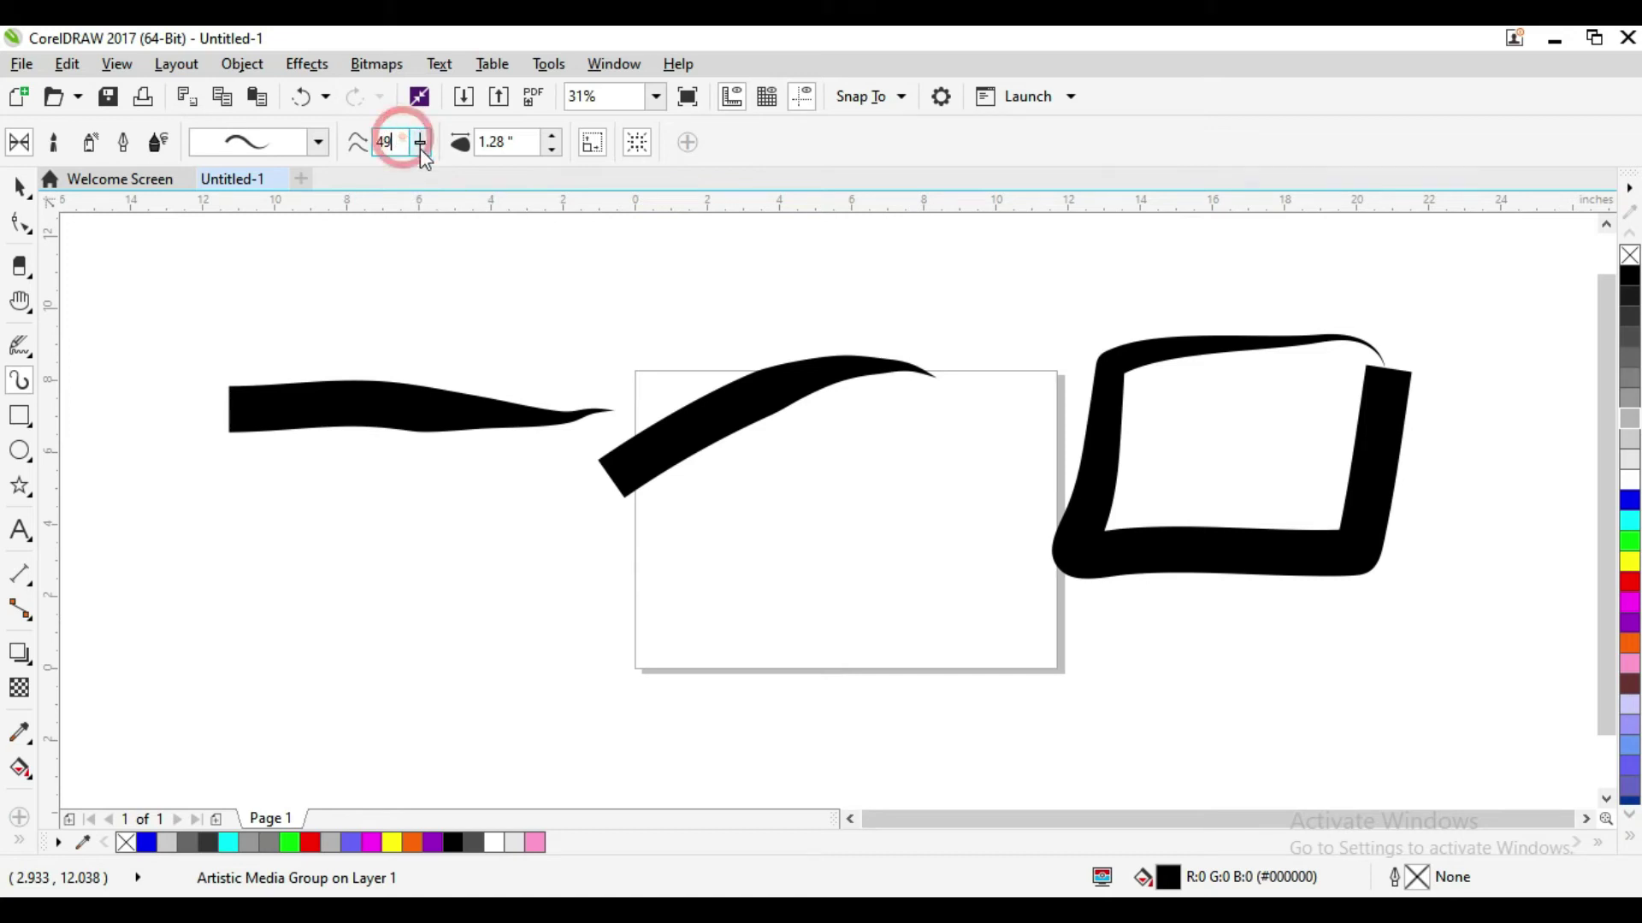
left_click(419, 147)
left_click_drag(425, 170, 434, 171)
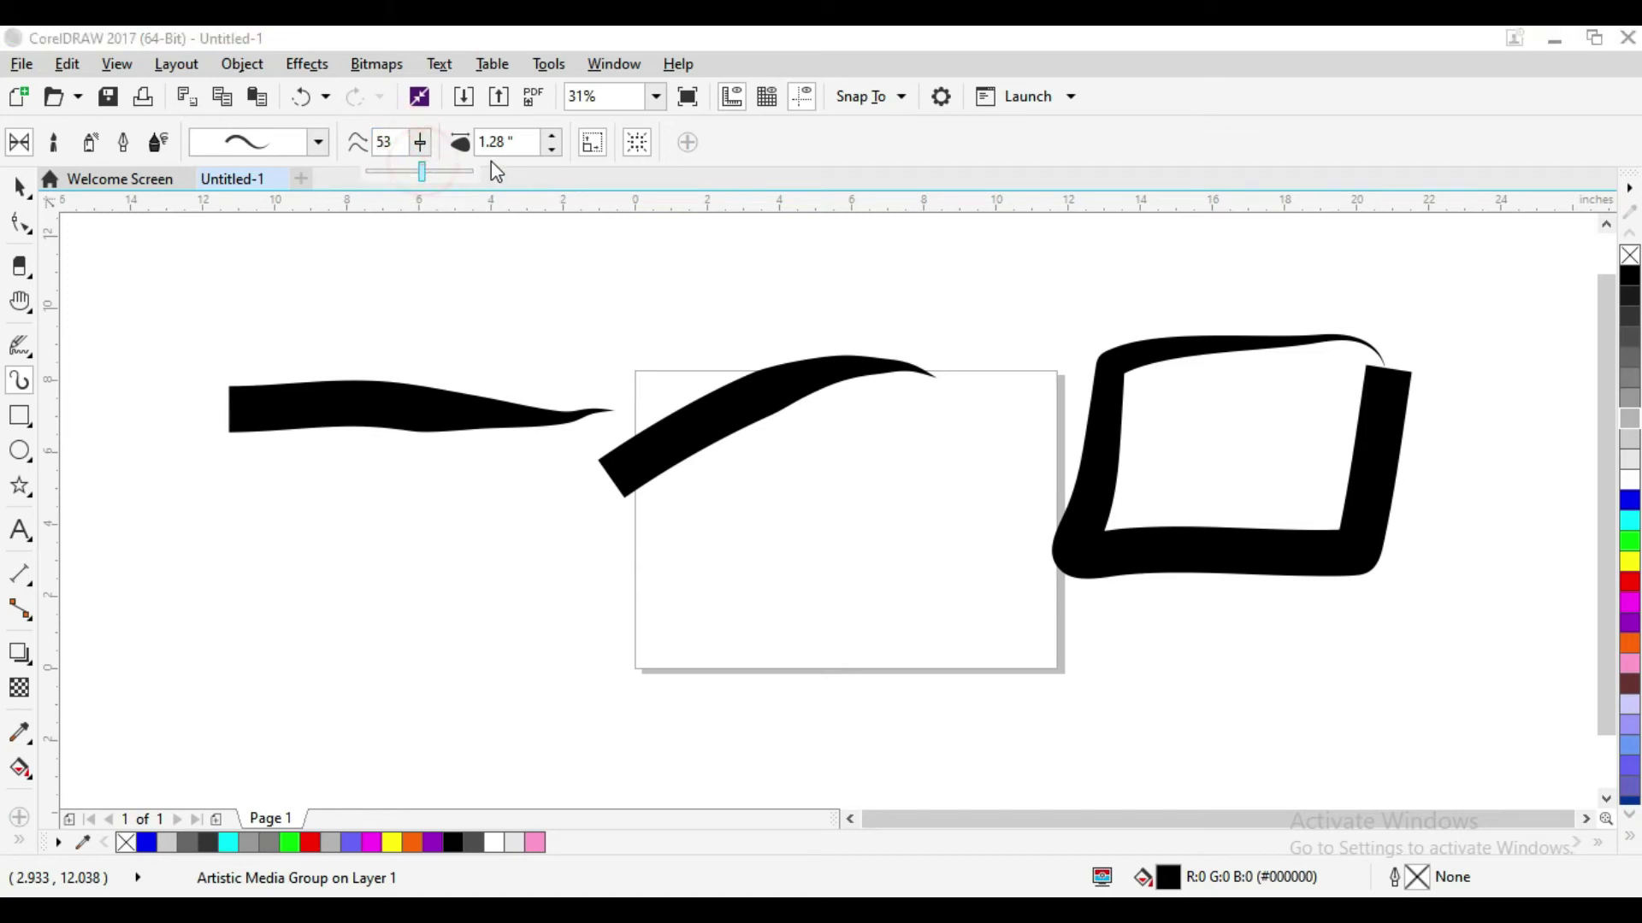
left_click(422, 144)
left_click_drag(428, 172, 485, 175)
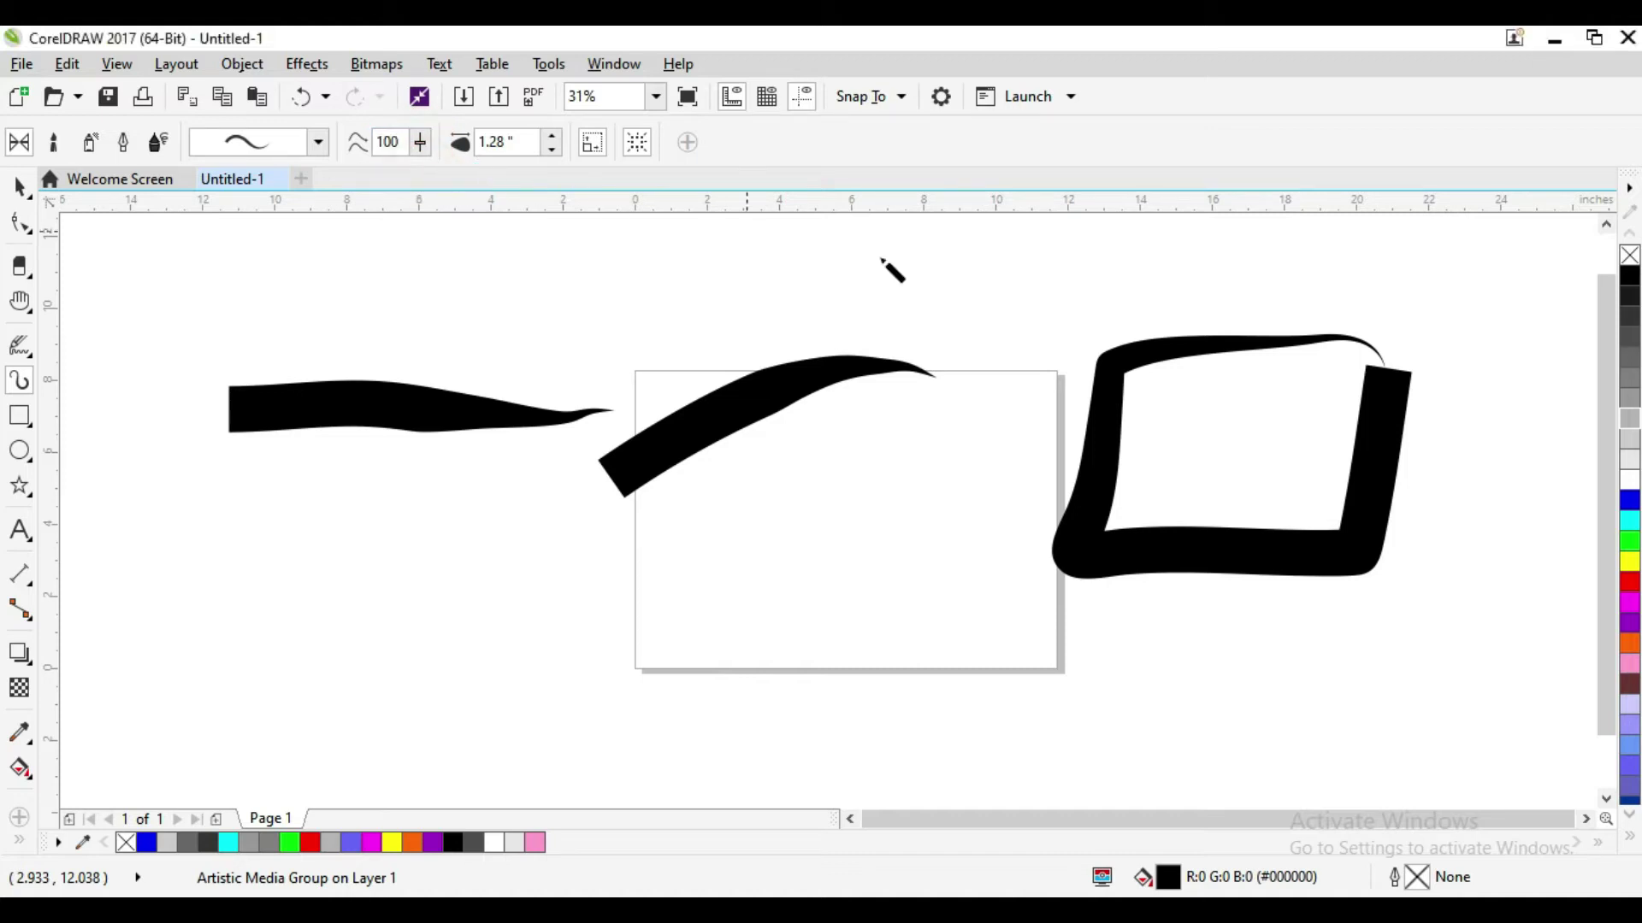
mouse_move(864, 447)
left_mouse_down()
mouse_move(877, 564)
mouse_move(819, 605)
mouse_move(723, 540)
mouse_move(730, 489)
mouse_move(834, 434)
left_mouse_up()
mouse_move(295, 520)
left_mouse_down()
mouse_move(316, 650)
mouse_move(459, 603)
mouse_move(463, 510)
mouse_move(444, 493)
mouse_move(288, 519)
left_mouse_up()
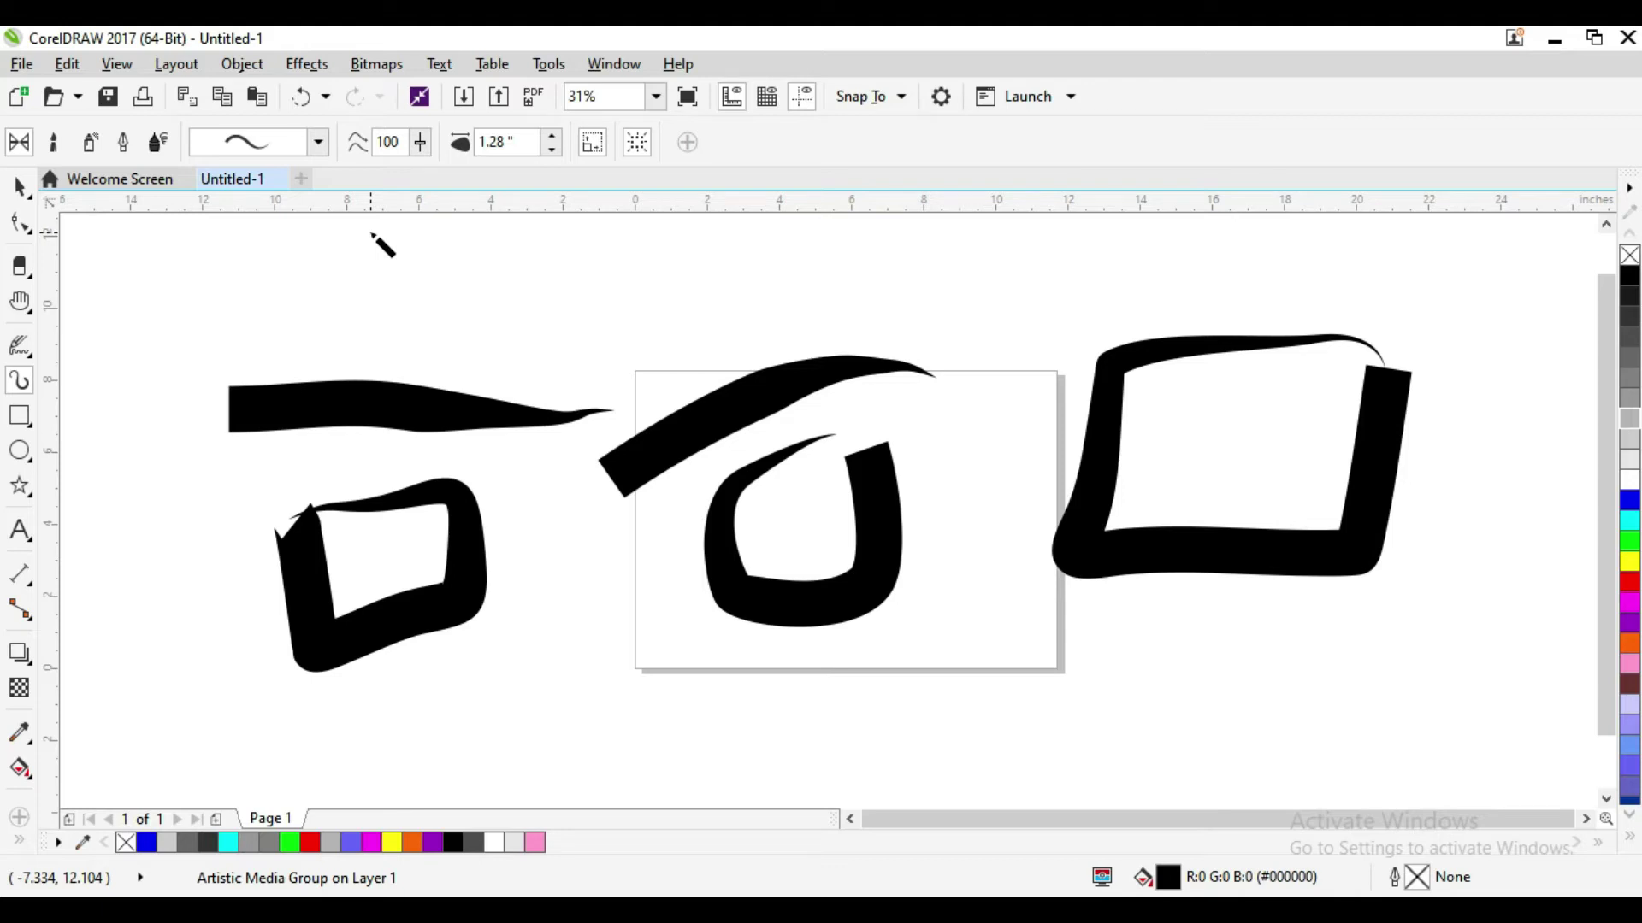
mouse_move(1373, 598)
left_mouse_down()
mouse_move(1361, 683)
mouse_move(1093, 689)
mouse_move(1106, 622)
mouse_move(1363, 596)
left_mouse_up()
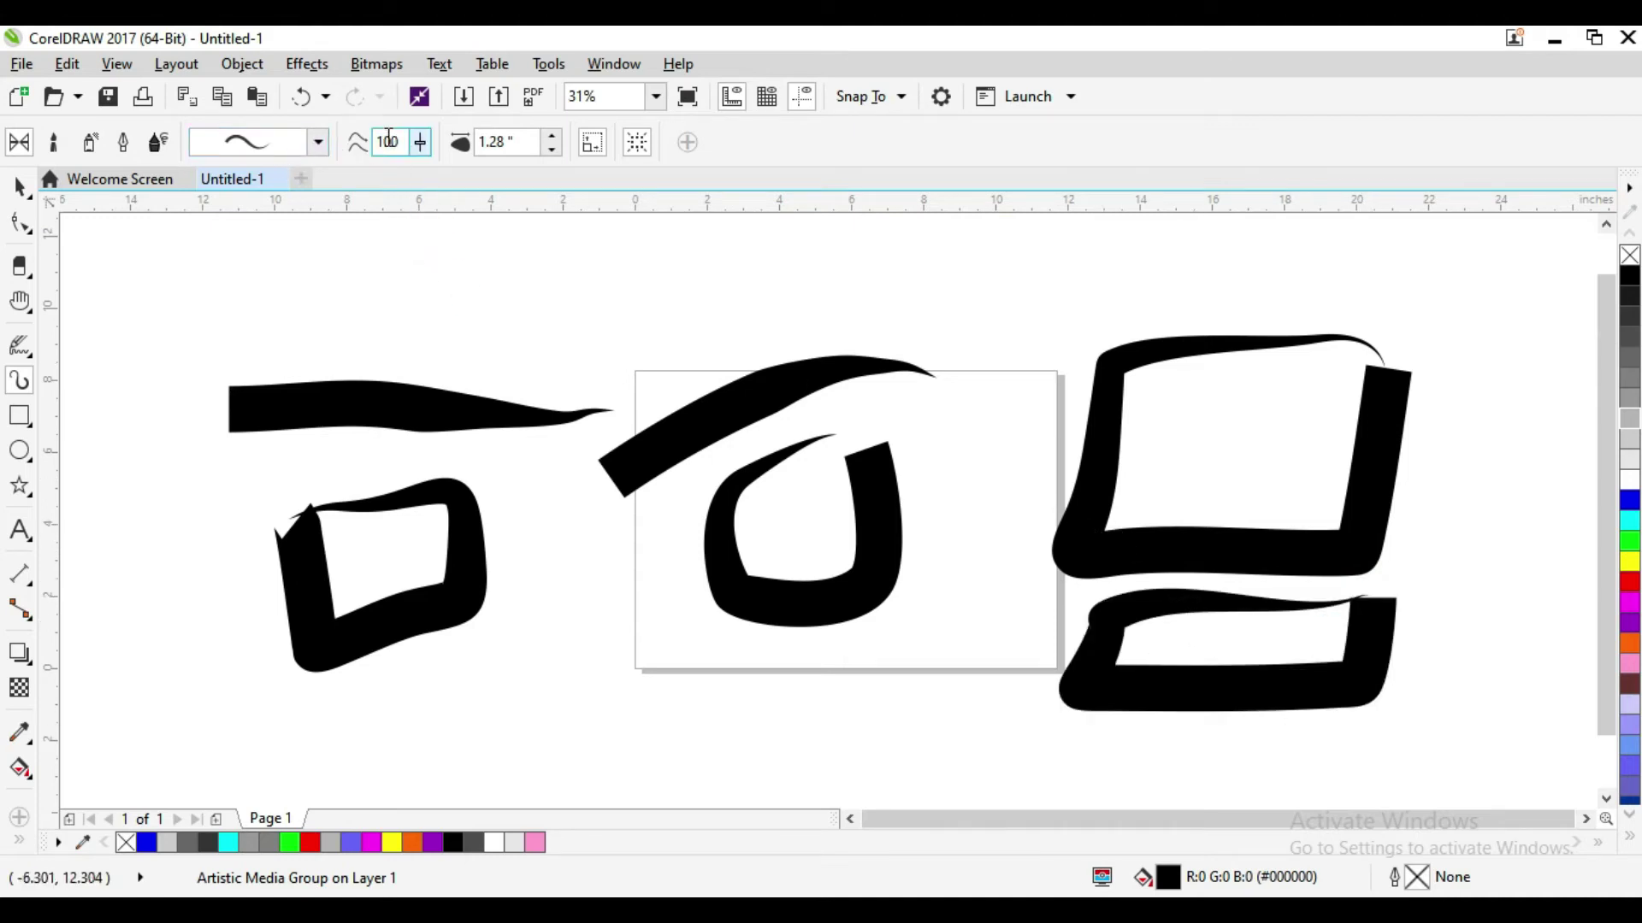
double_click(406, 140)
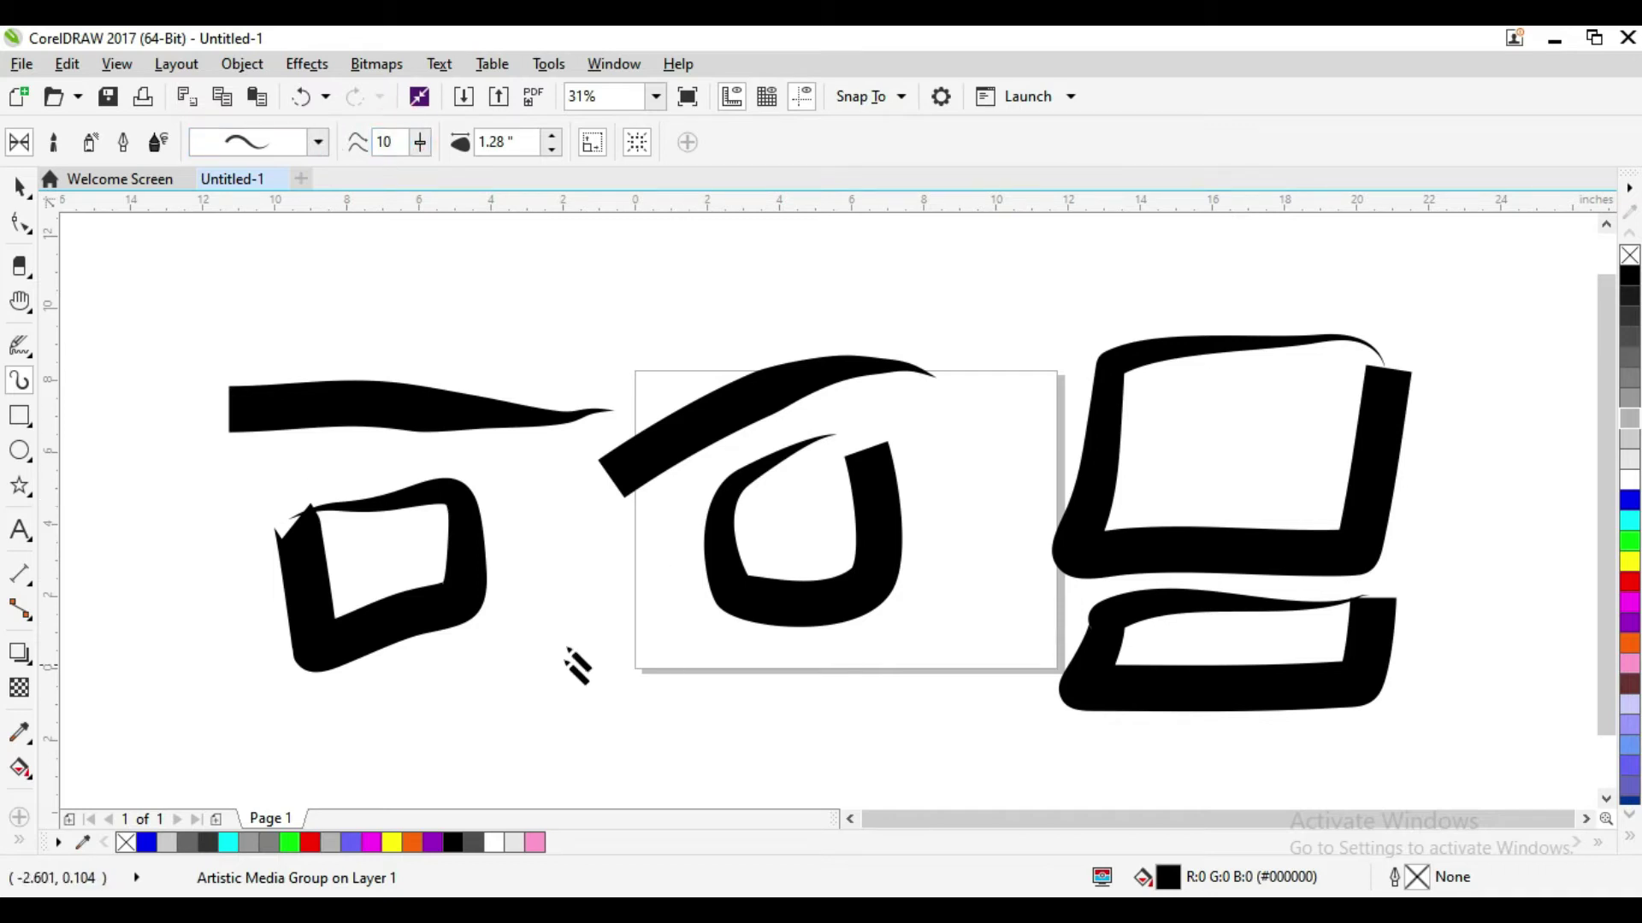
mouse_move(603, 268)
left_mouse_down()
mouse_move(615, 370)
mouse_move(769, 322)
mouse_move(746, 255)
mouse_move(603, 265)
left_mouse_up()
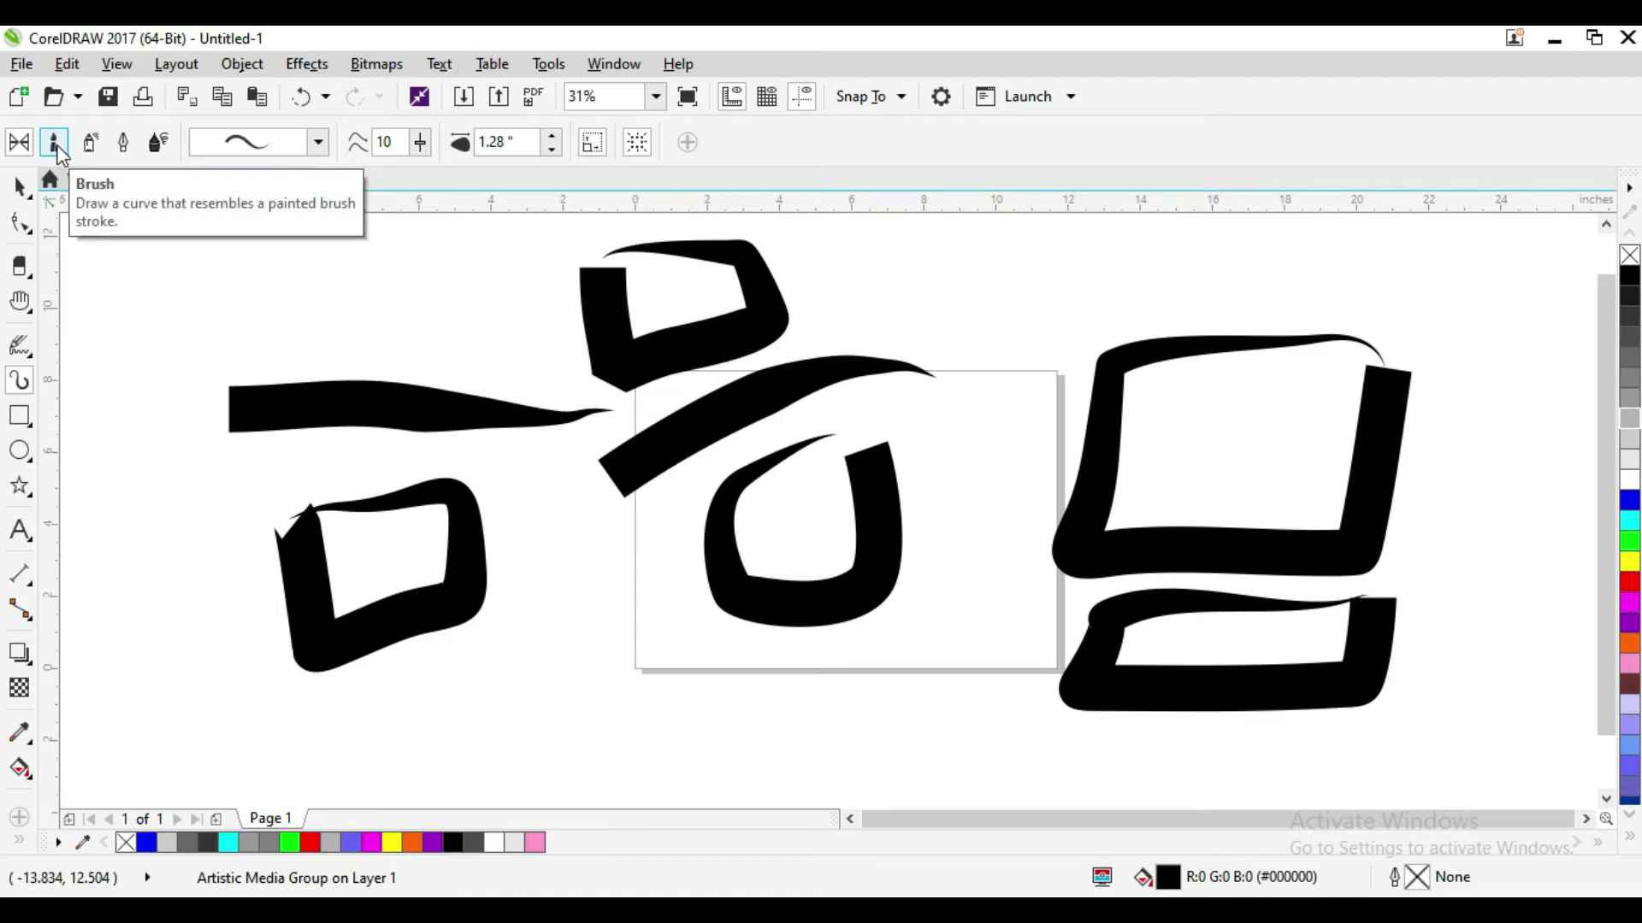
- Draw an Artistic category stroke in Brush mode beyond the page's upper-left corner and change it to the rainbow brush
left_click(55, 145)
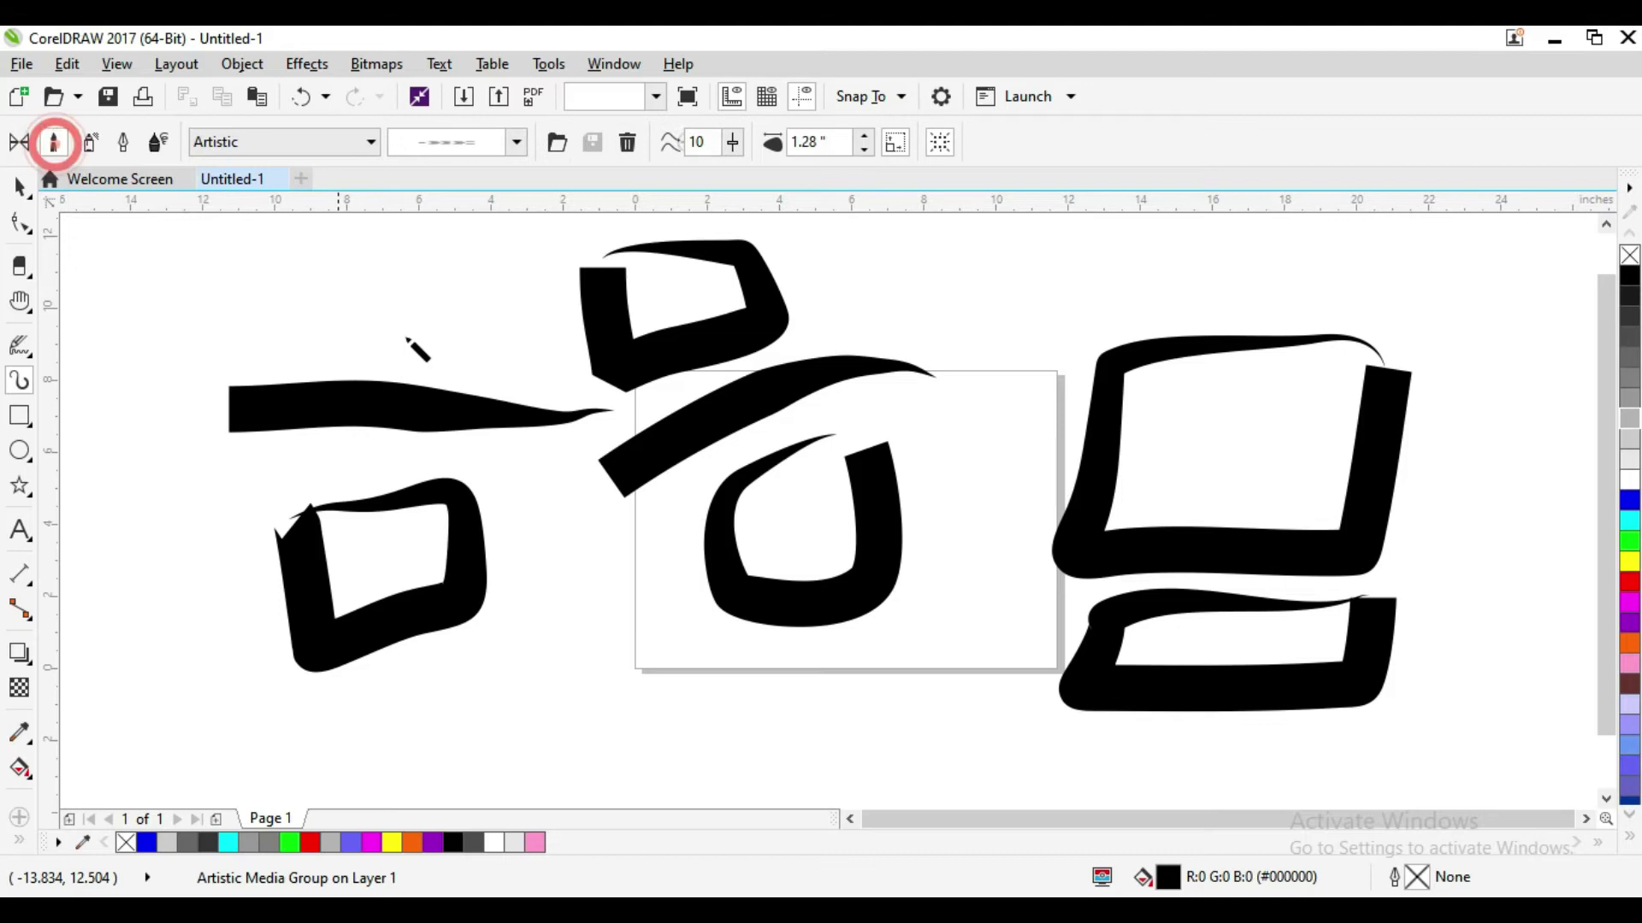
left_click_drag(227, 308, 522, 280)
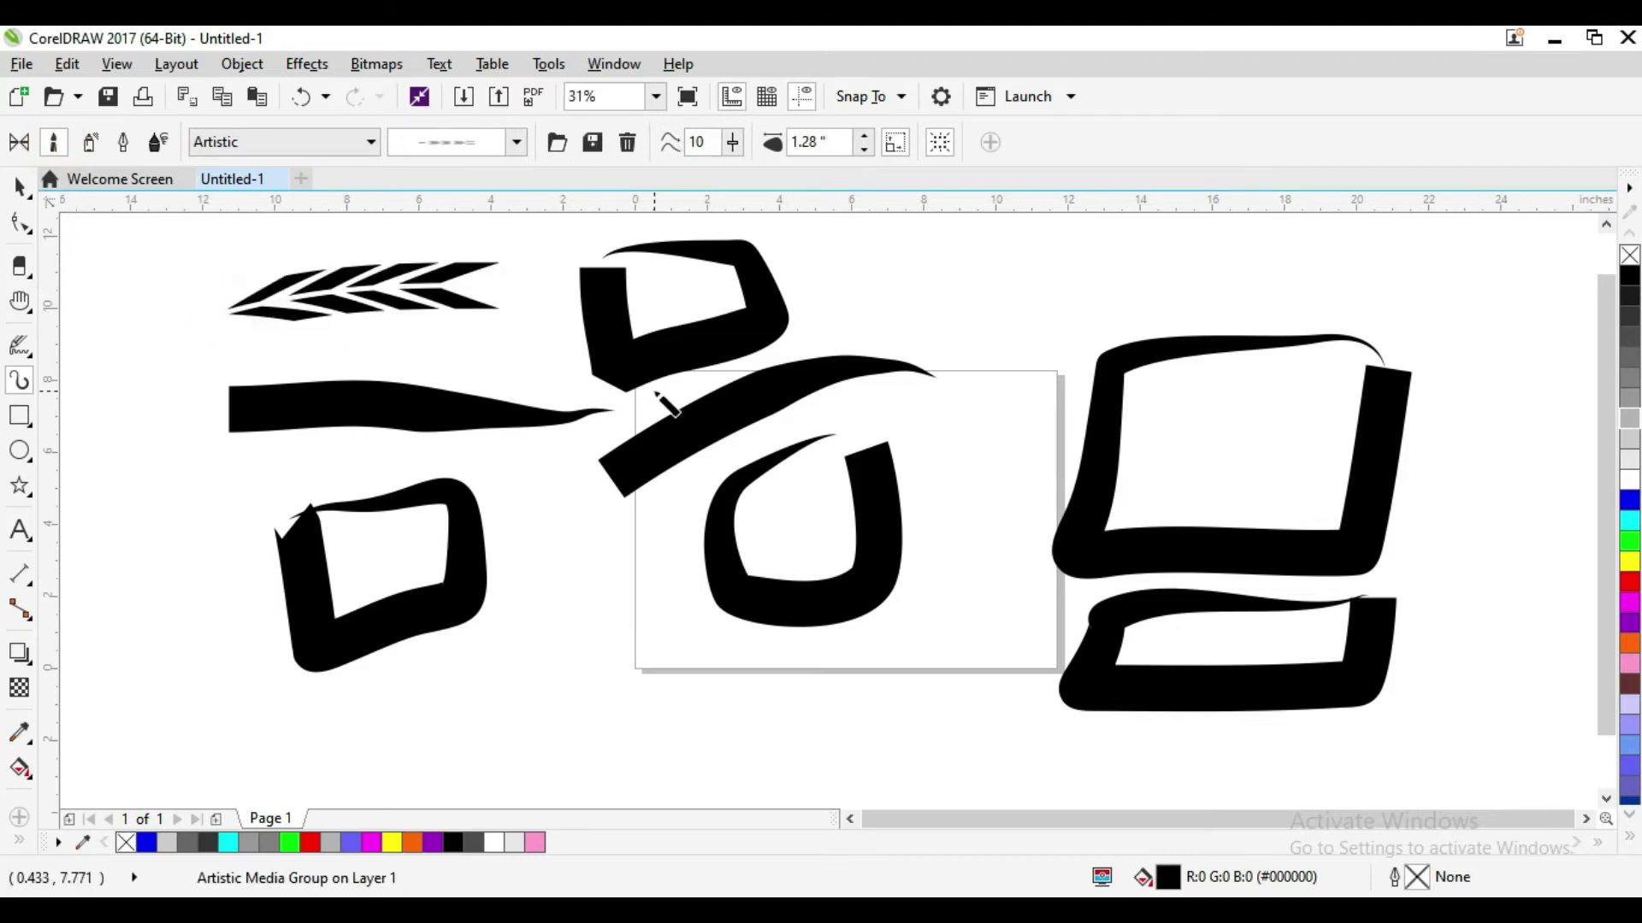
left_click(517, 139)
left_click(510, 111)
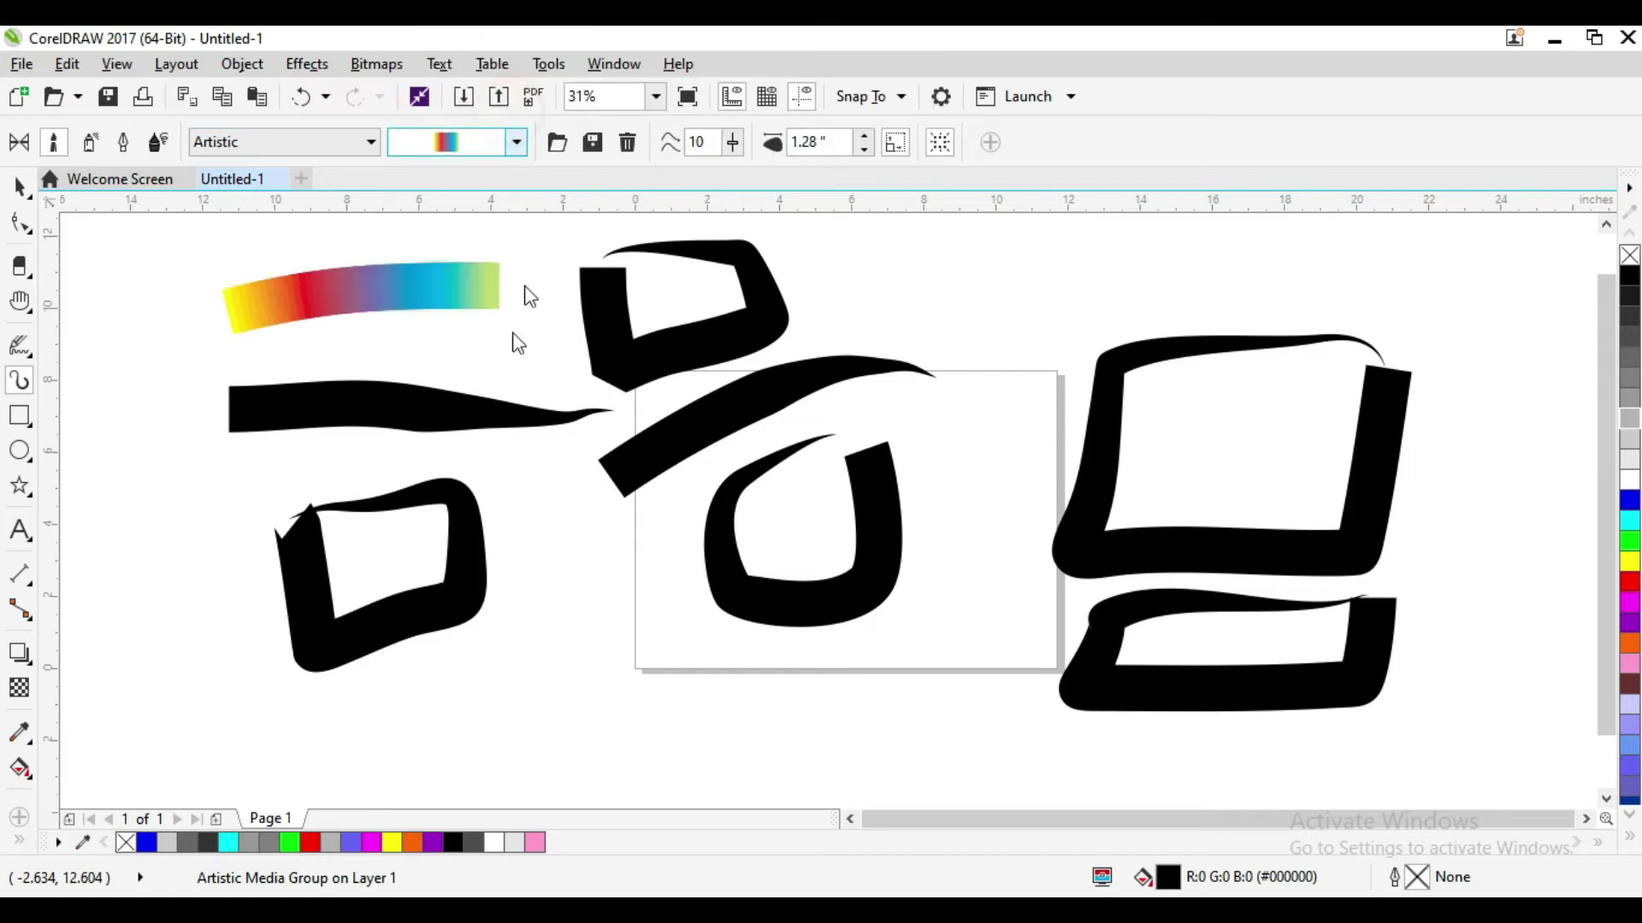
- Paint four more rainbow brush strokes, one diagonally across the page and three above it
left_click_drag(611, 673, 933, 385)
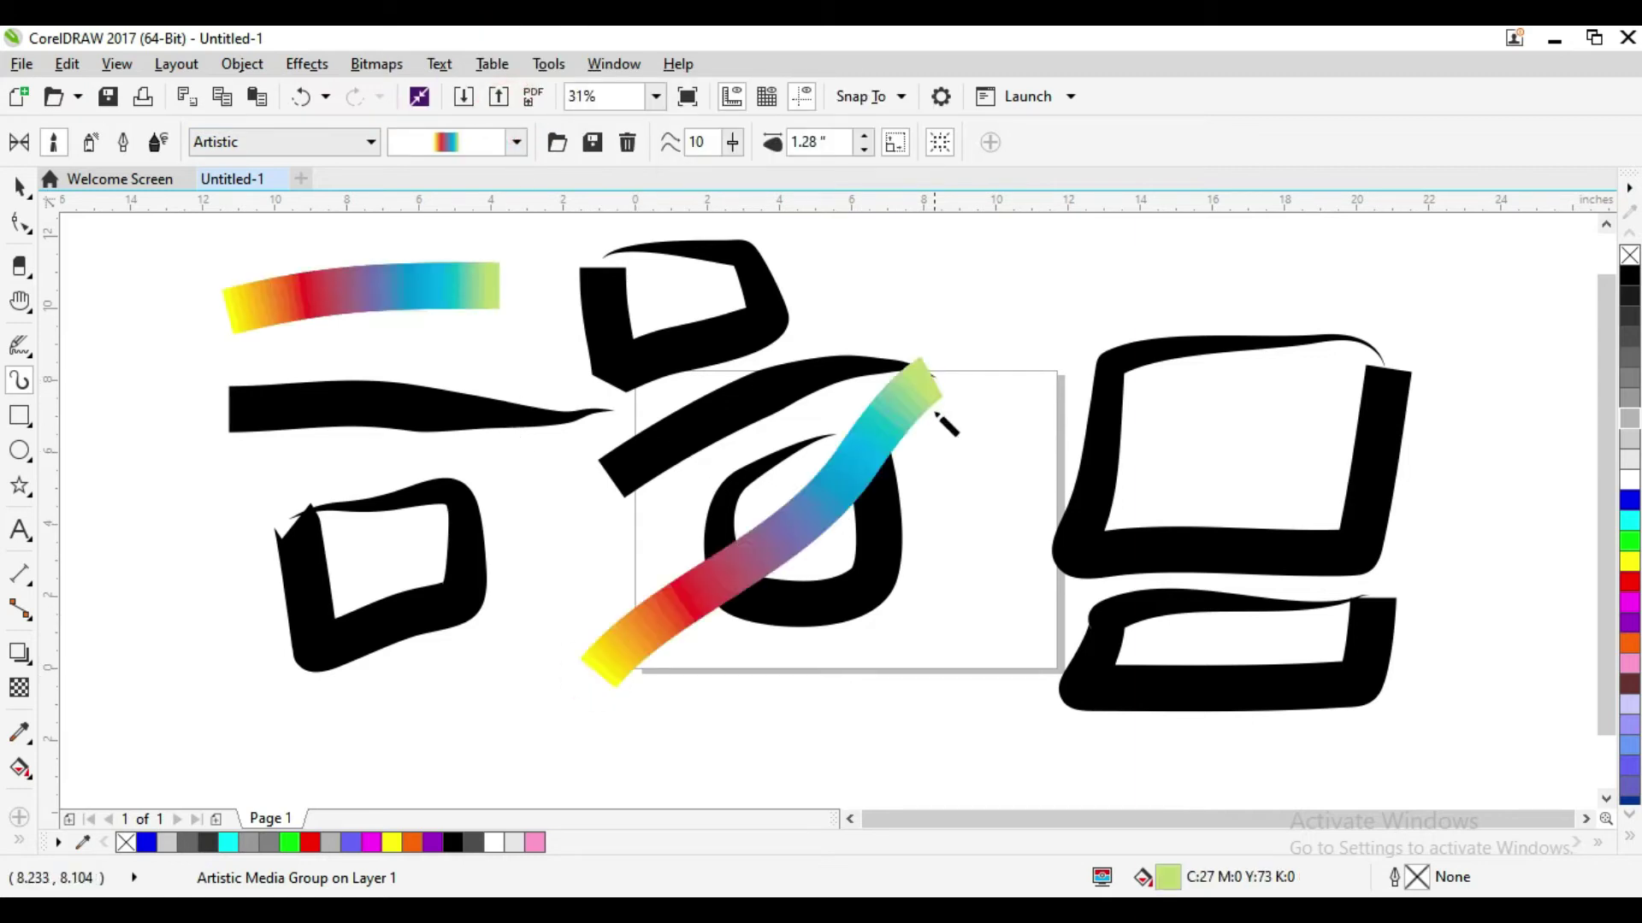
left_click_drag(1107, 267, 855, 287)
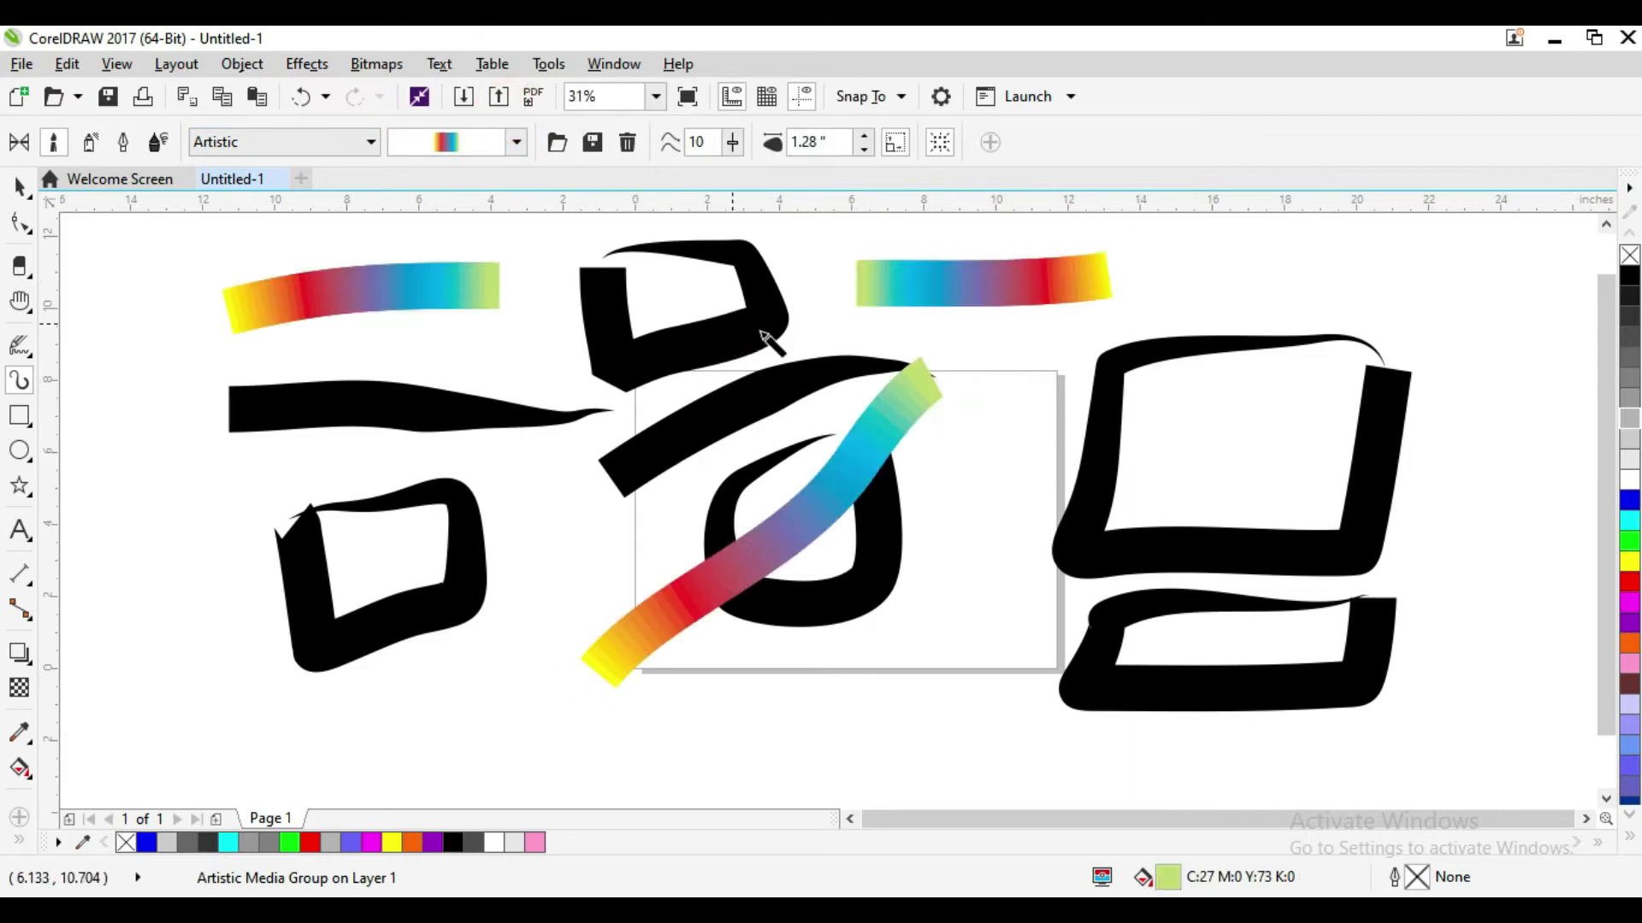
left_click_drag(1161, 289, 1527, 227)
left_click_drag(1081, 293, 780, 263)
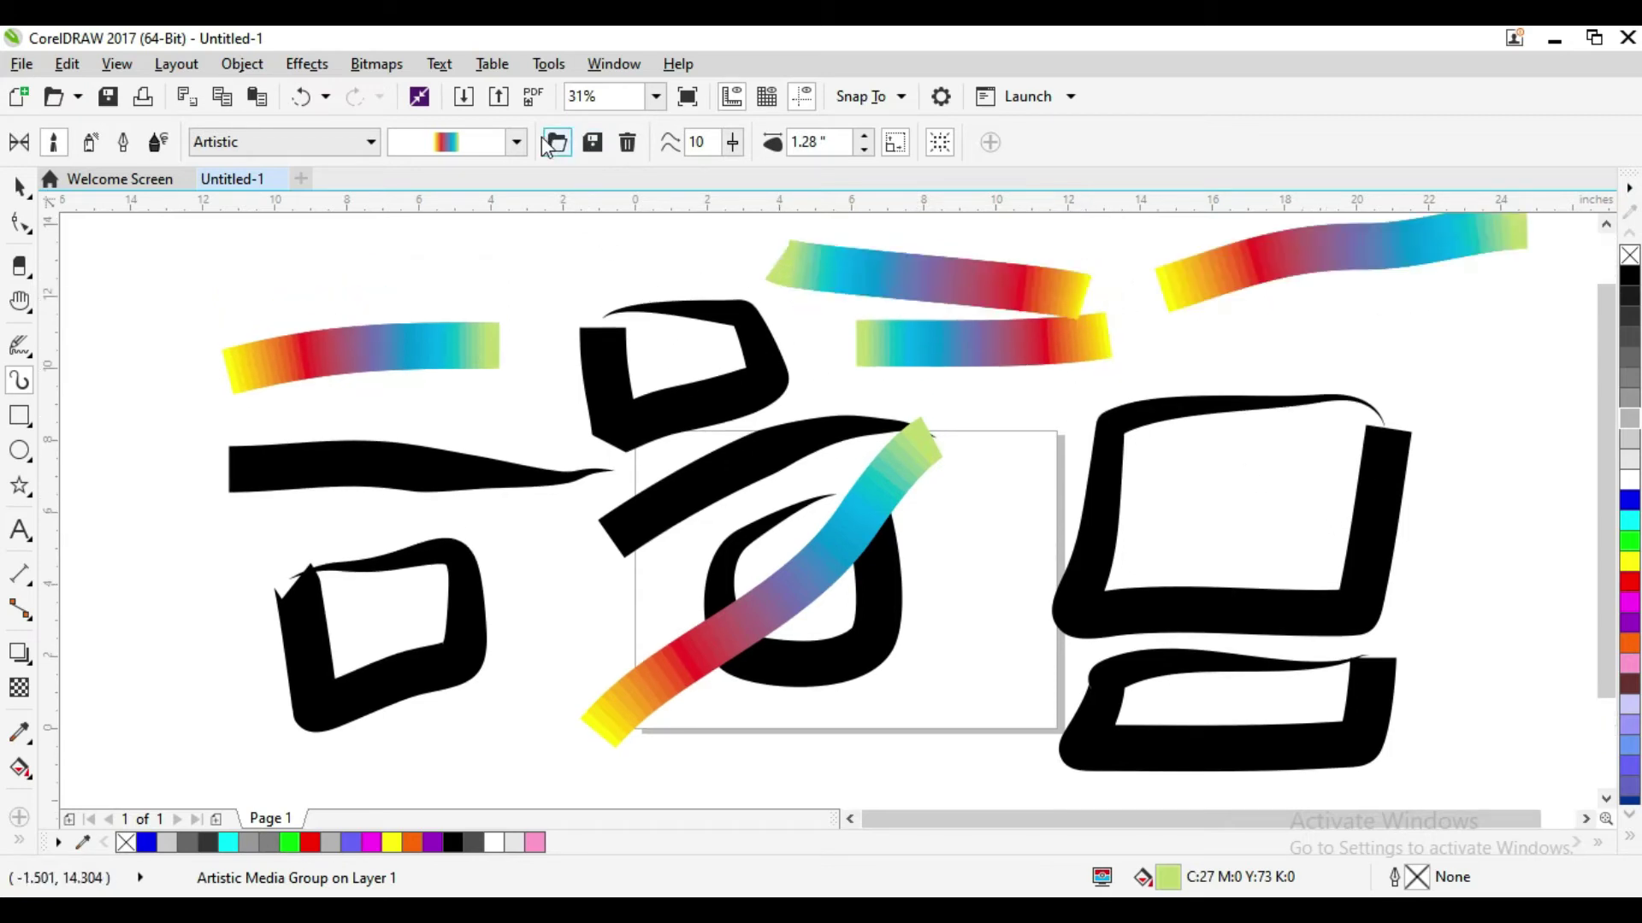
- Change the selected rainbow stroke to the streaked grey brush and paint three more grey strokes across the drawing
left_click(518, 142)
left_click_drag(572, 61, 575, 111)
left_click(476, 93)
mouse_move(466, 261)
left_mouse_down()
mouse_move(676, 389)
mouse_move(658, 369)
left_mouse_up()
left_click_drag(563, 451, 1033, 345)
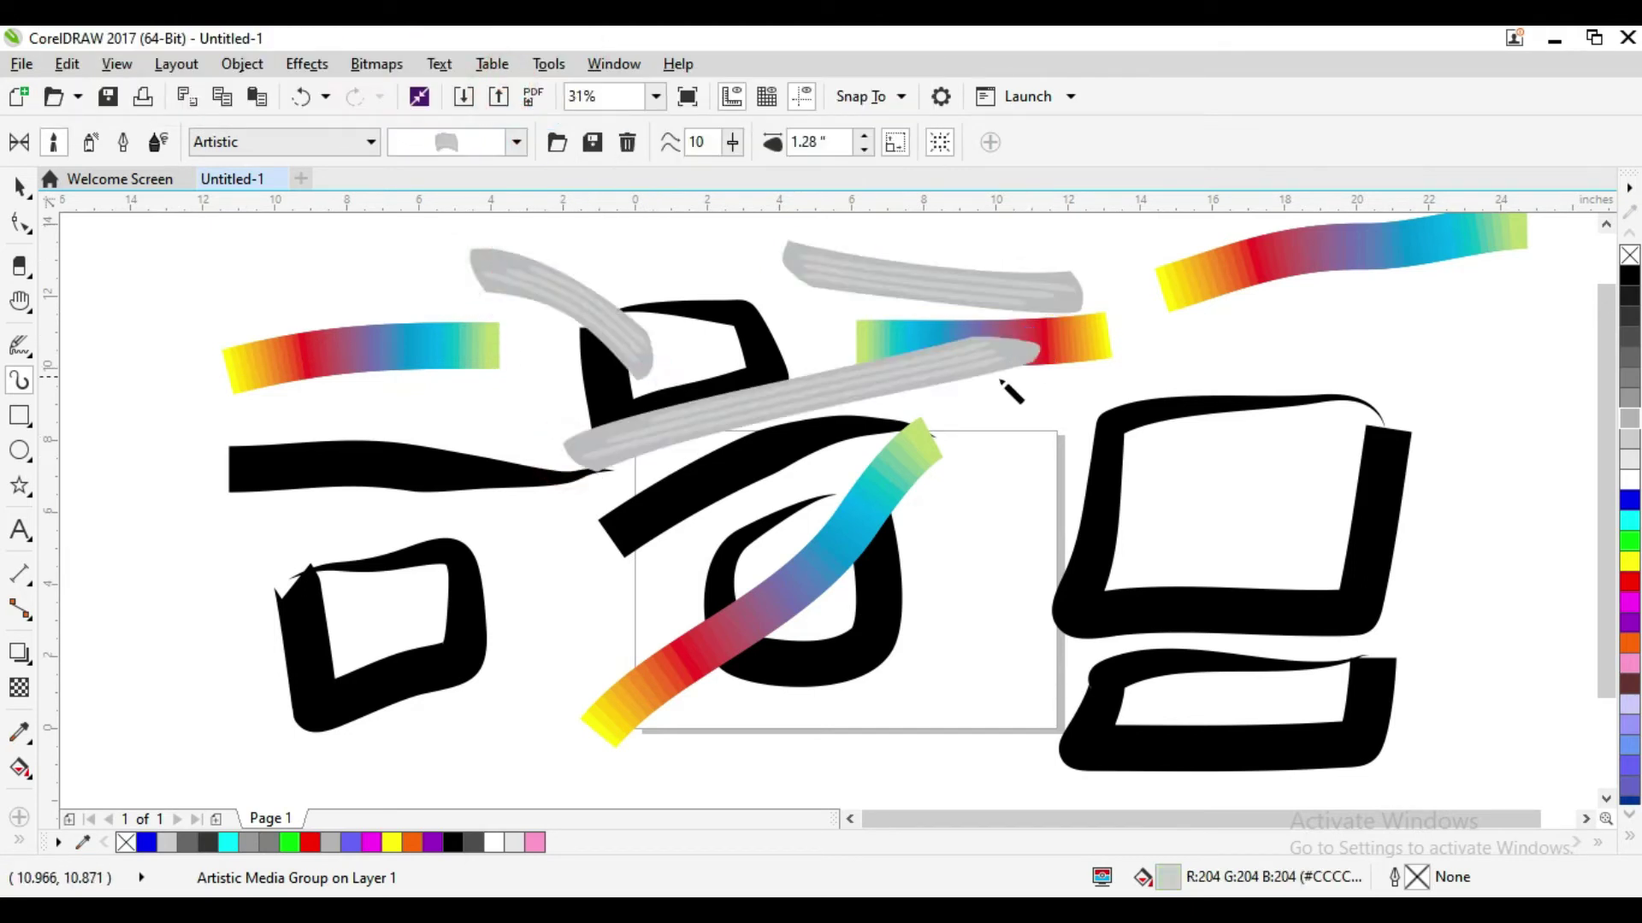
left_click(371, 142)
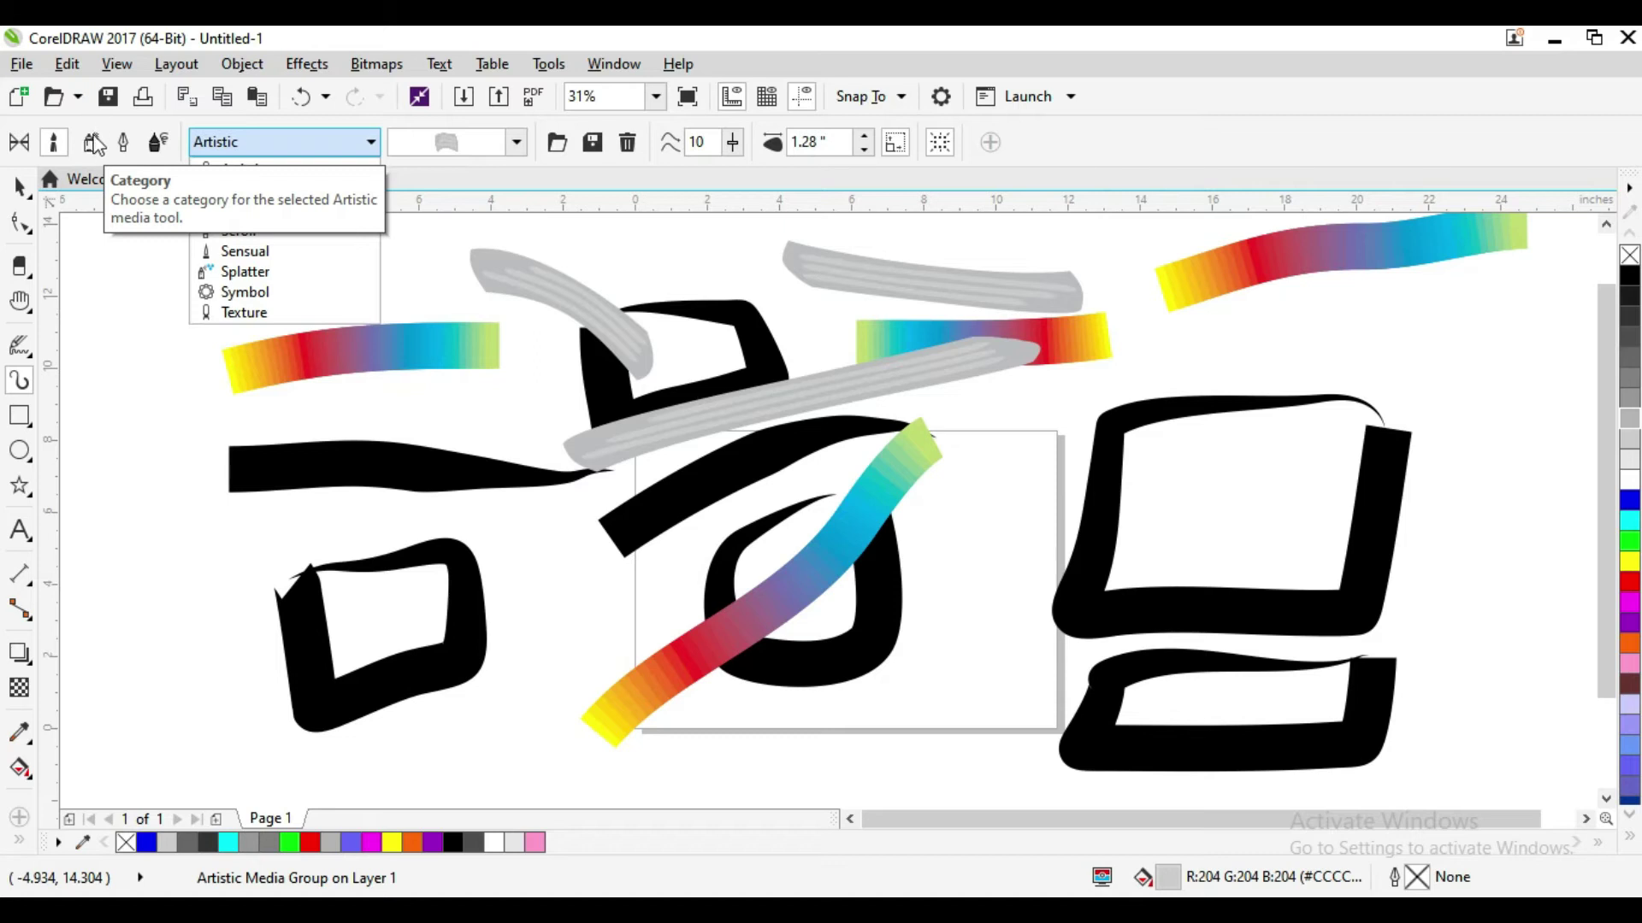
key("Escape")
left_click_drag(170, 301, 353, 258)
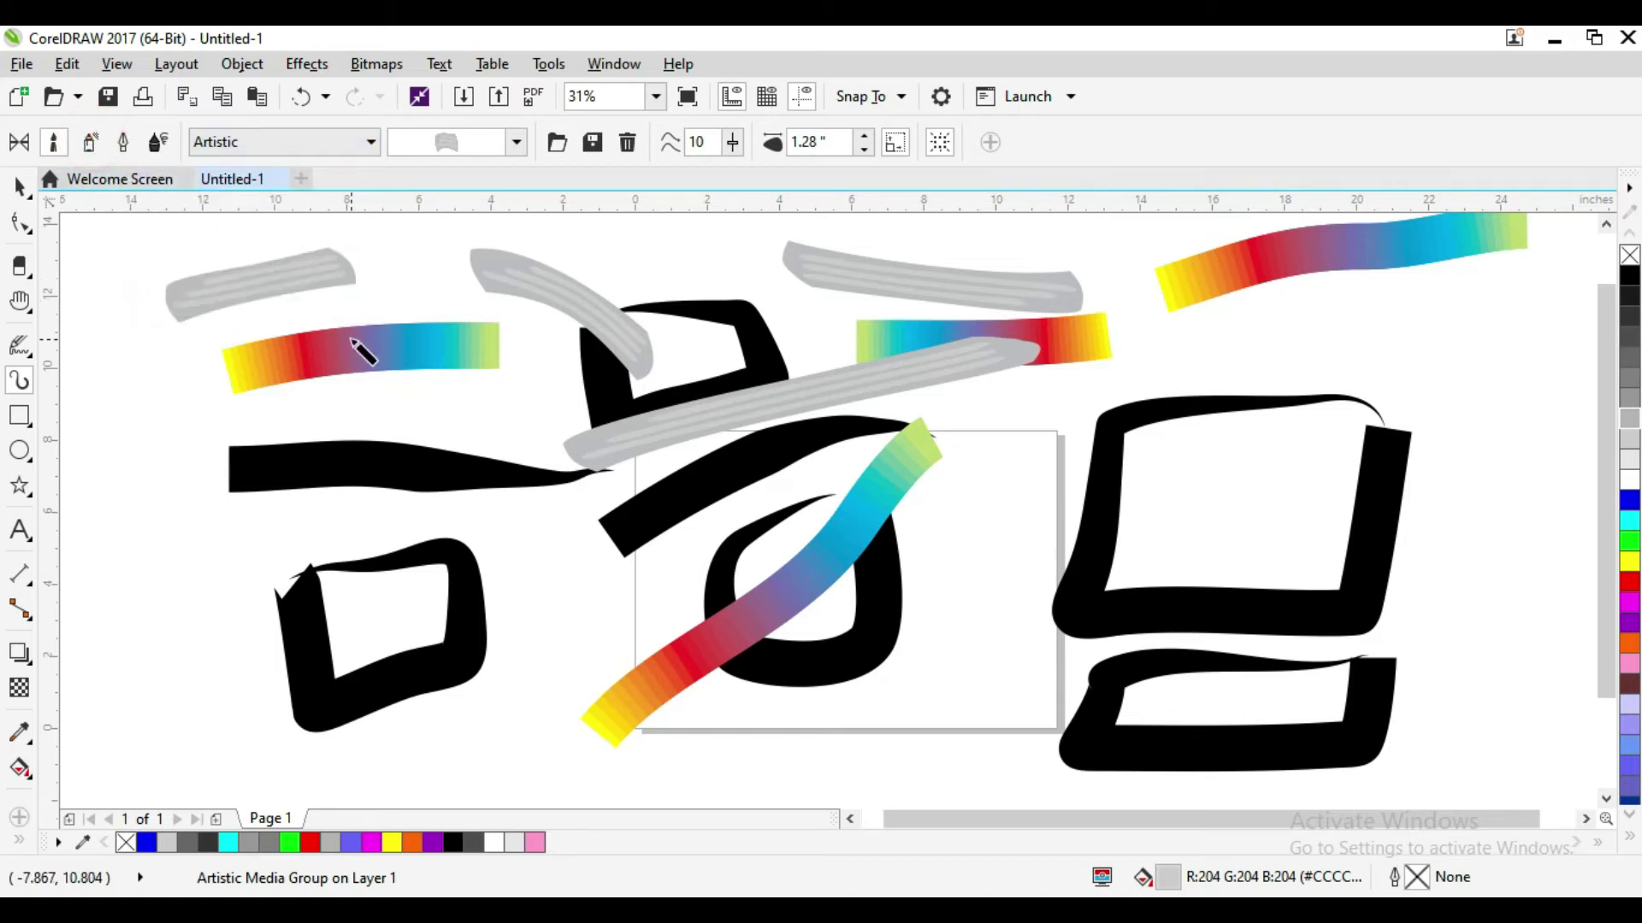
left_click(517, 142)
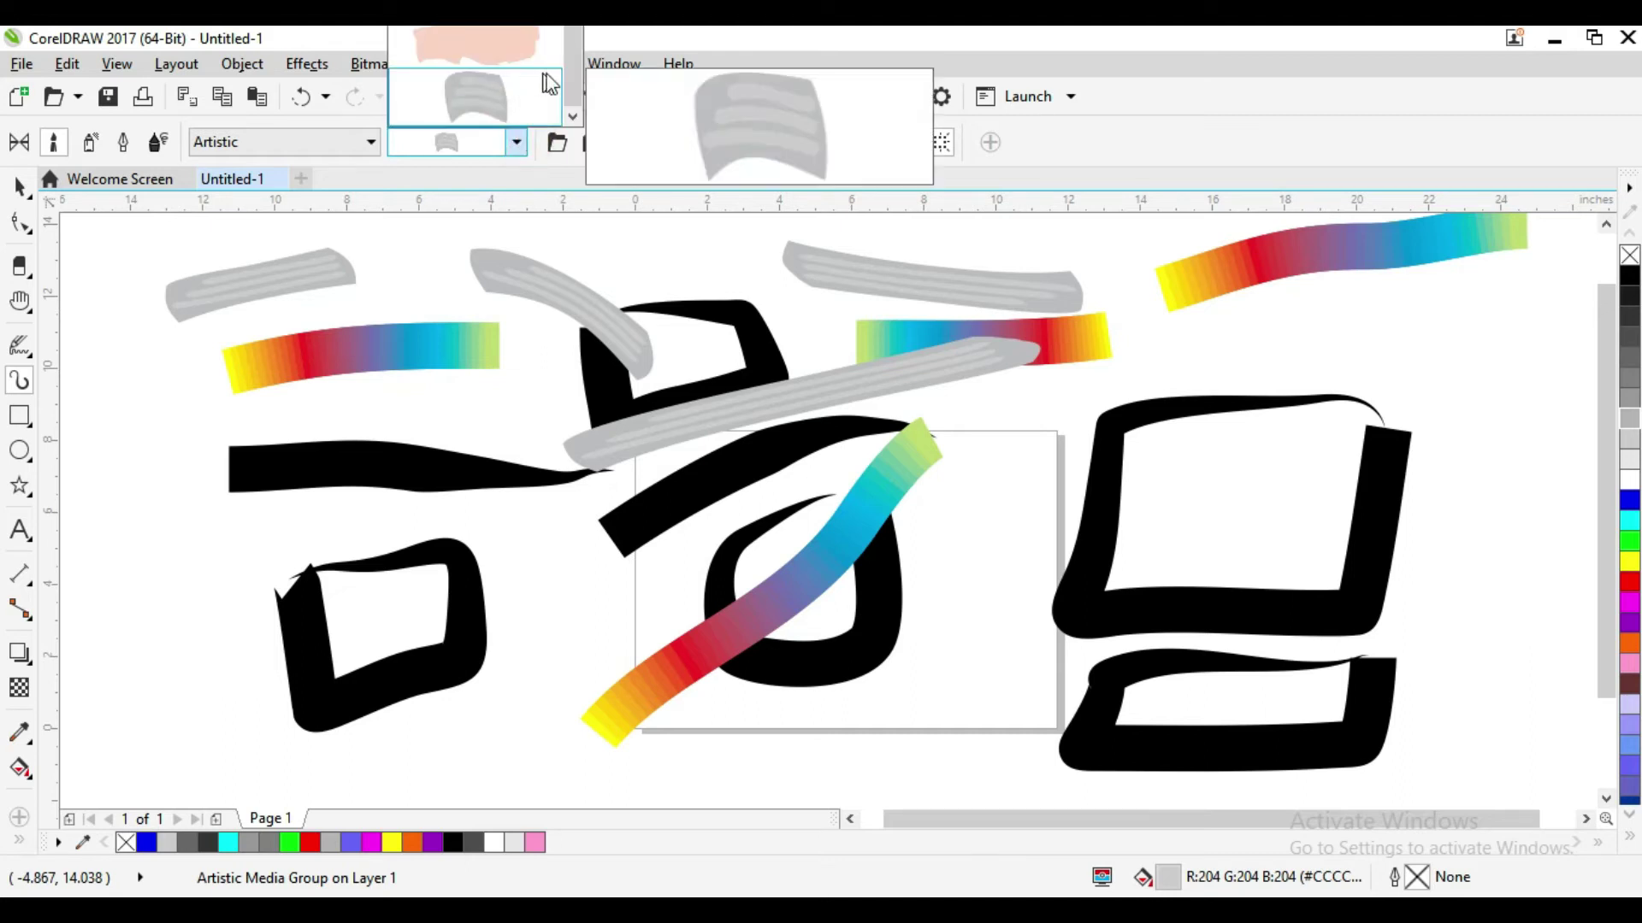
left_click_drag(573, 58, 577, 33)
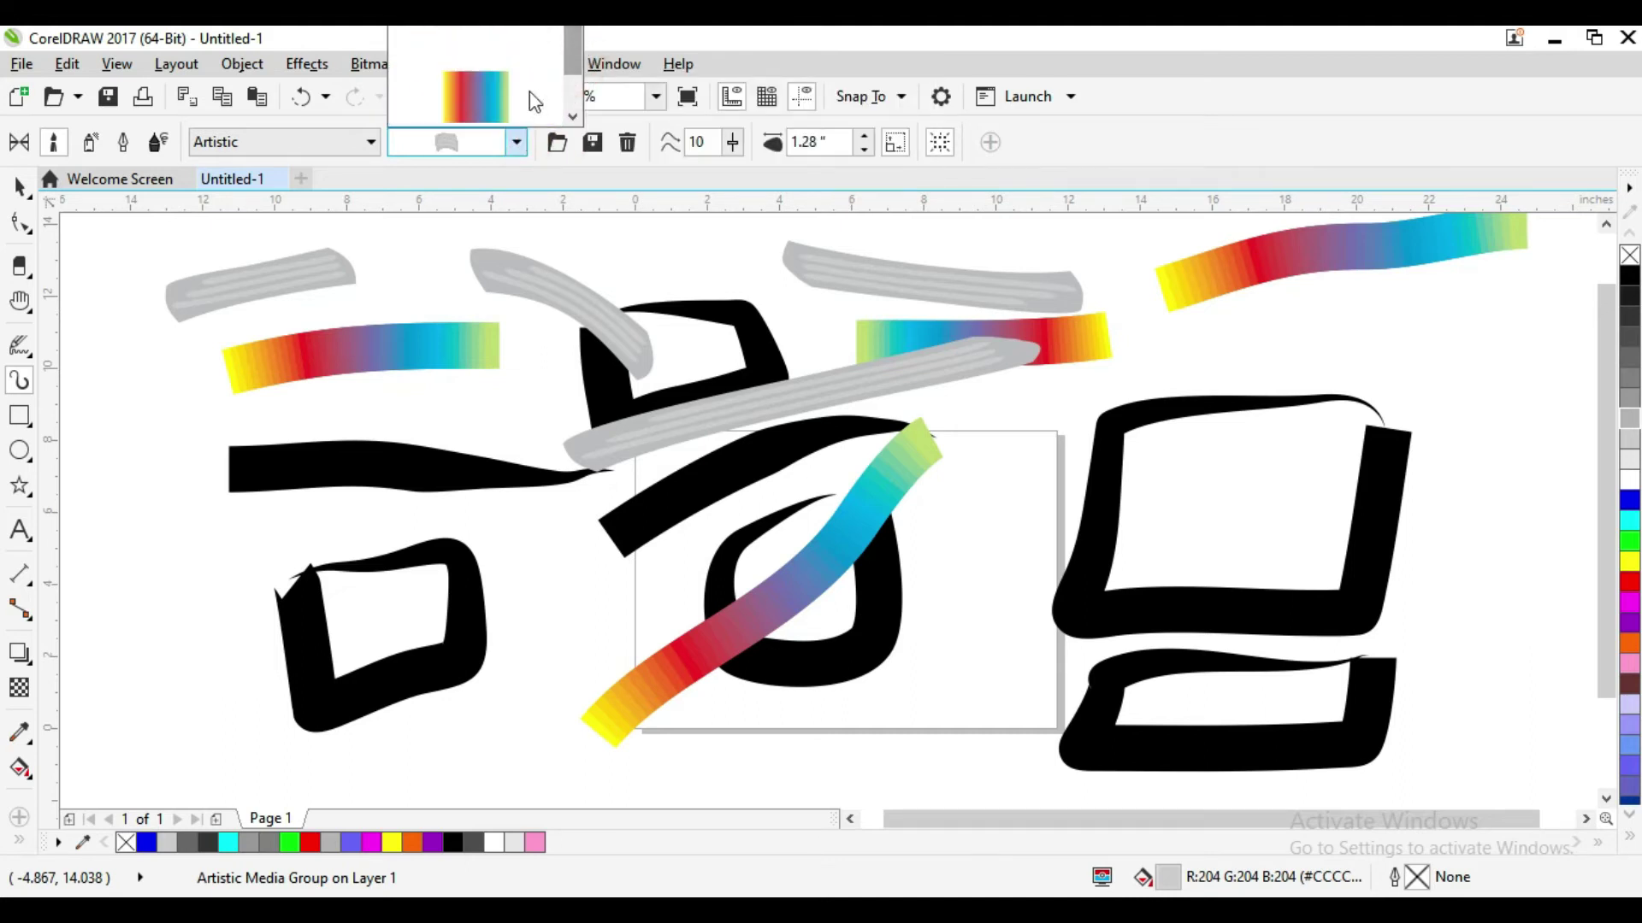
left_click(90, 142)
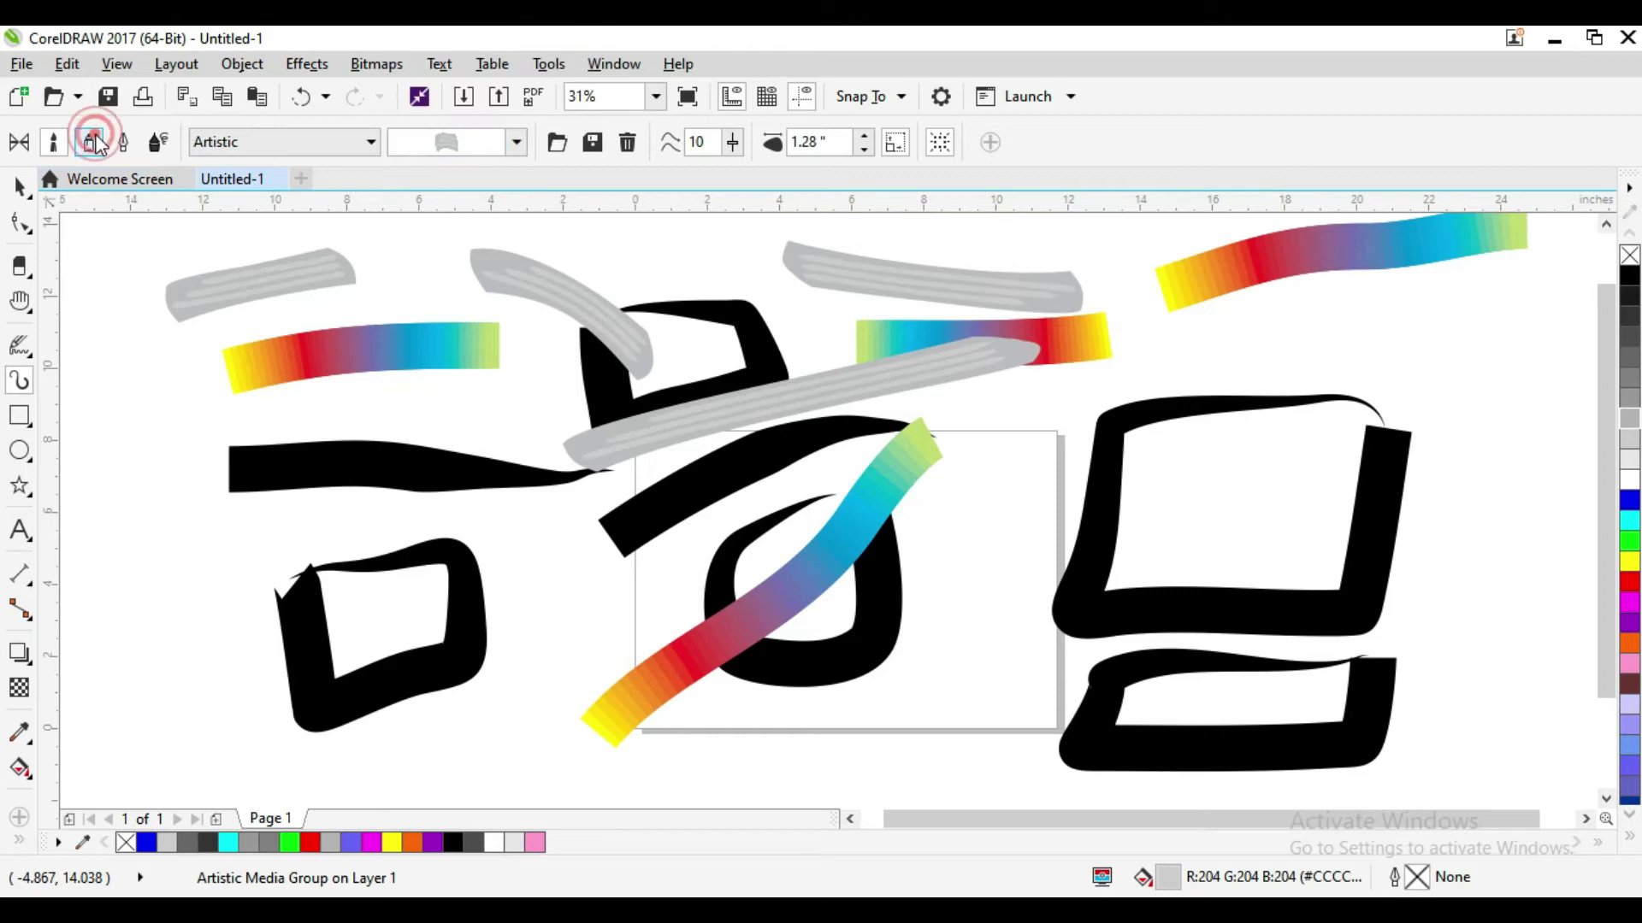
- Switch Artistic Media to Sprayer mode and spray a purple Brush Strokes pattern over the upper-left rainbow stroke
left_click(90, 142)
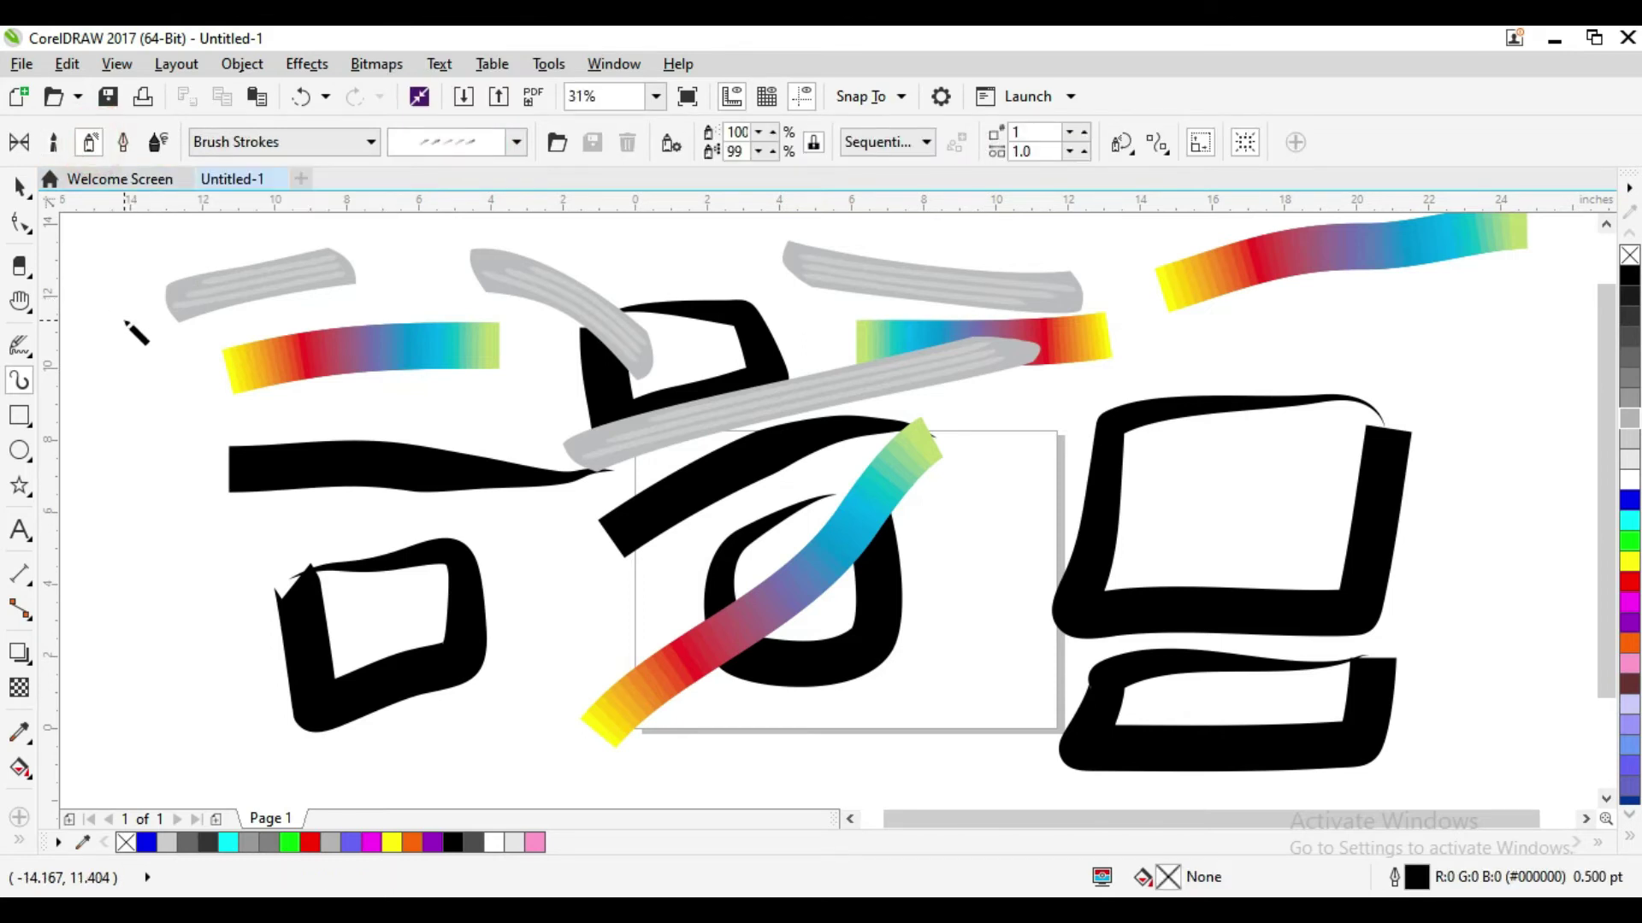
left_click_drag(146, 393, 528, 284)
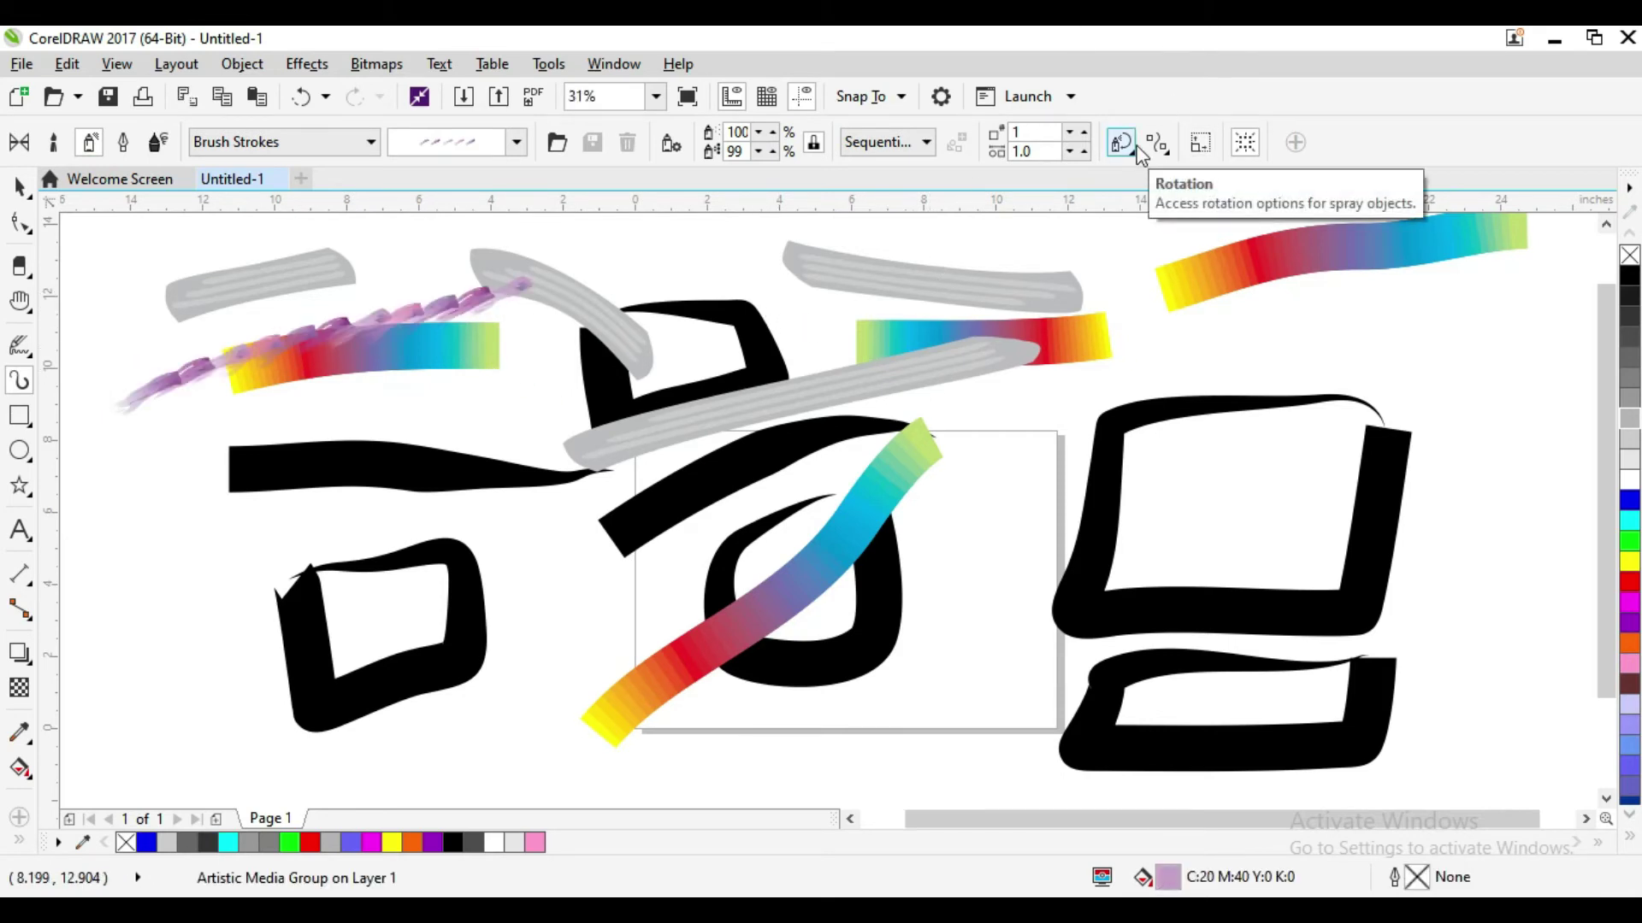
- Delete every object in the drawing and spray a fresh purple Brush Strokes stroke beyond the page's upper-left corner
key("ctrl+a")
key("Delete")
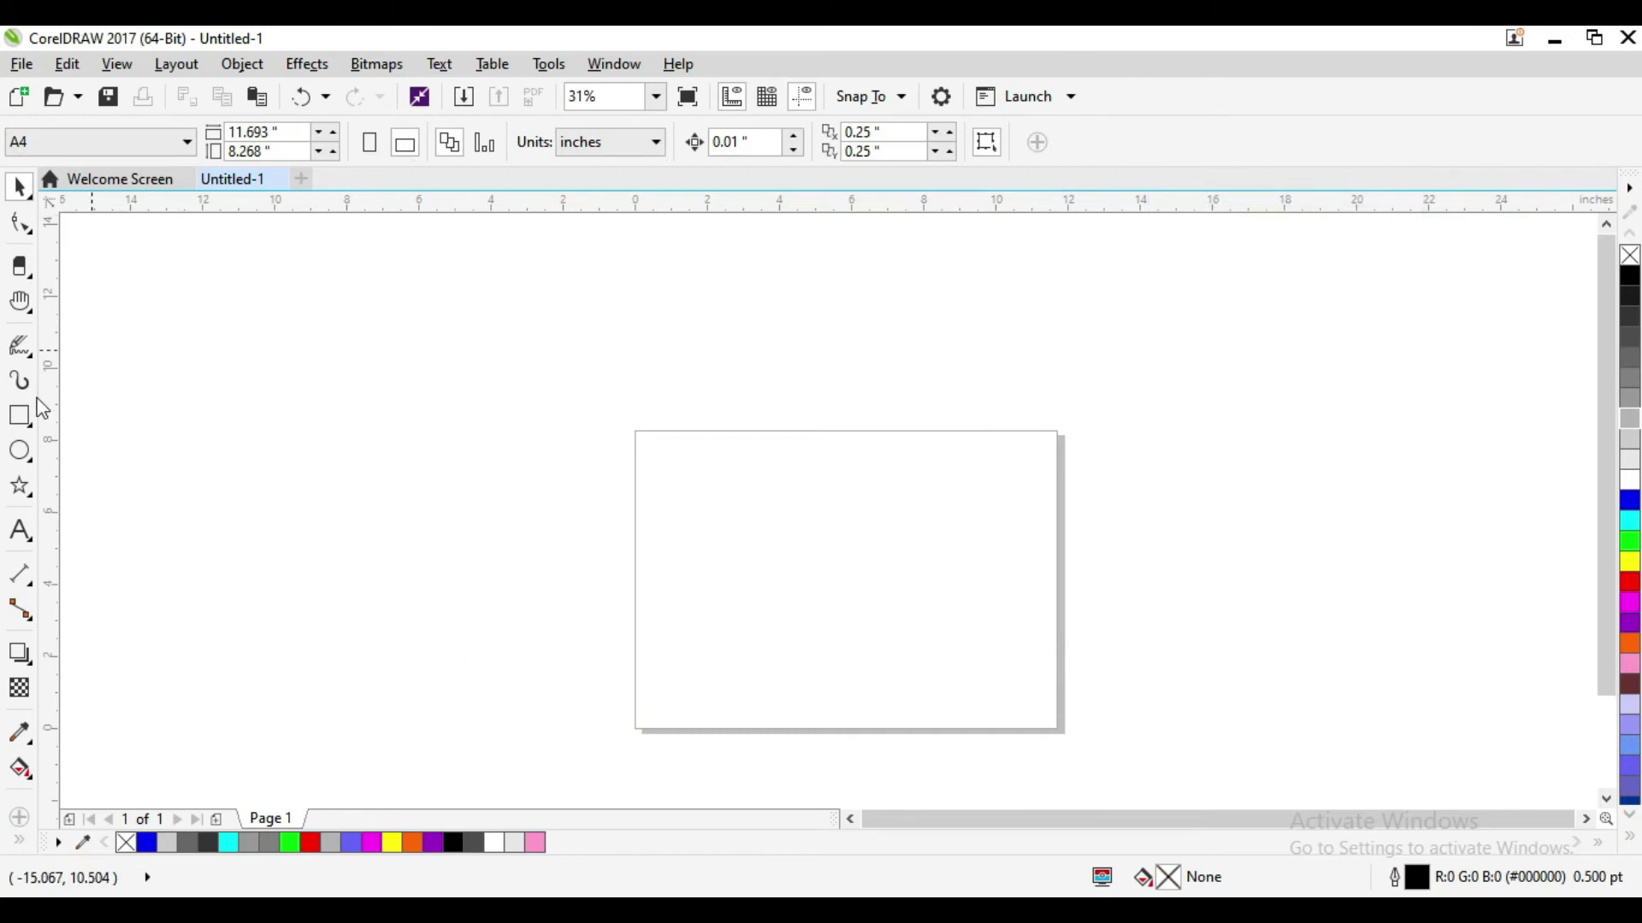
left_click(25, 376)
mouse_move(218, 380)
left_mouse_down()
mouse_move(276, 364)
mouse_move(513, 346)
left_mouse_up()
- Try to apply the bubbles spray pattern to the purple stroke
left_click(517, 142)
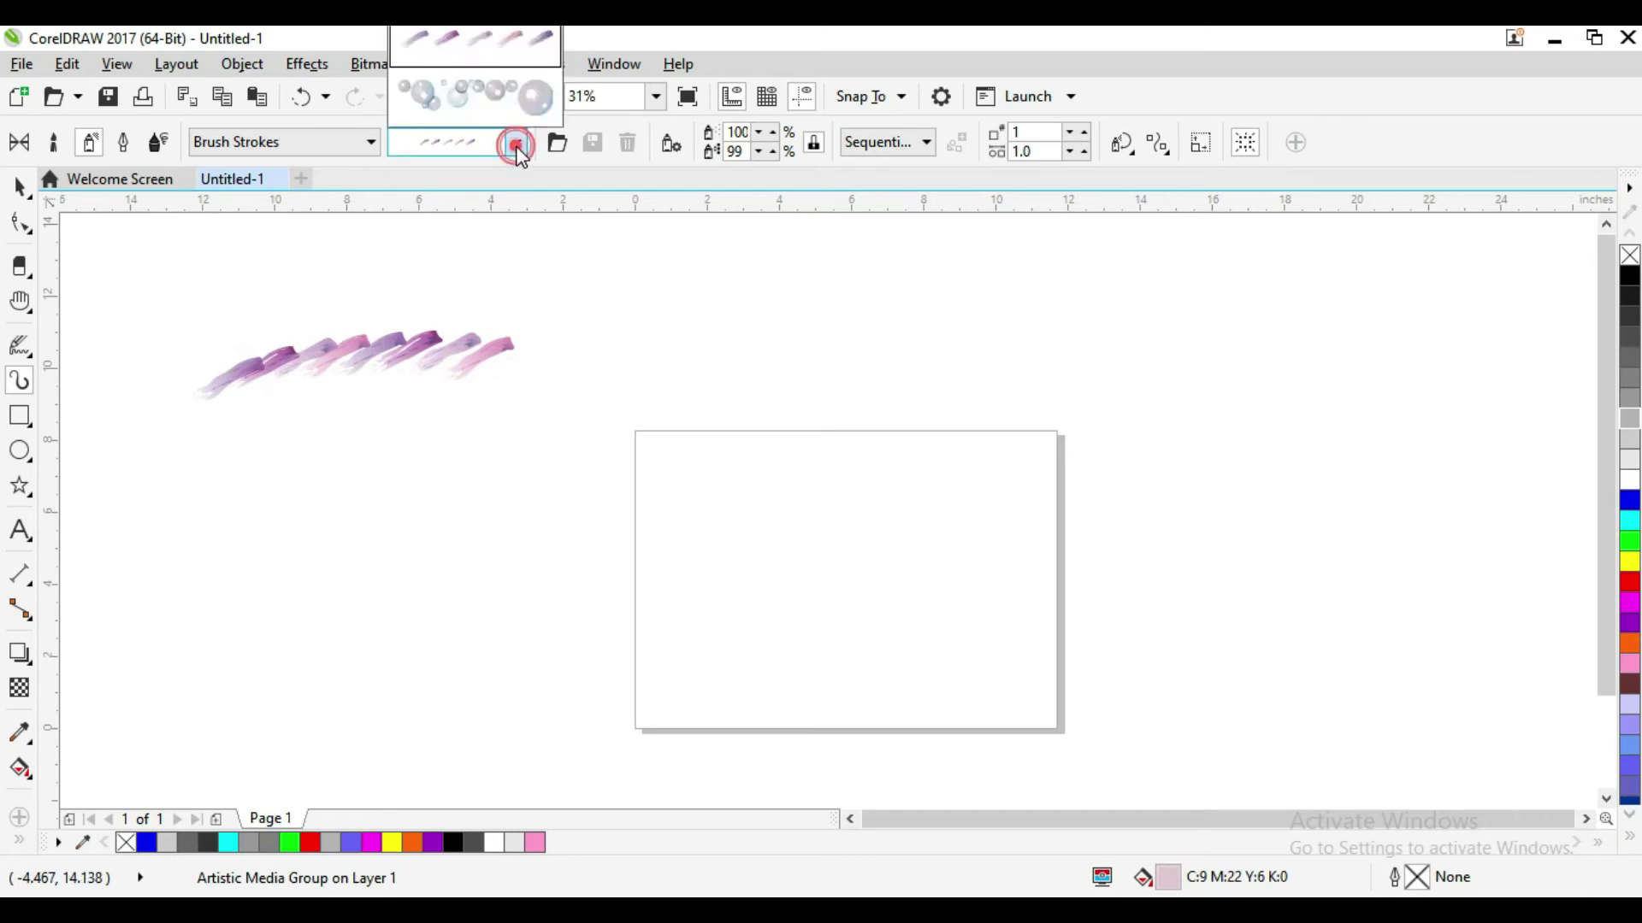
left_click(512, 112)
left_click(513, 144)
mouse_move(504, 81)
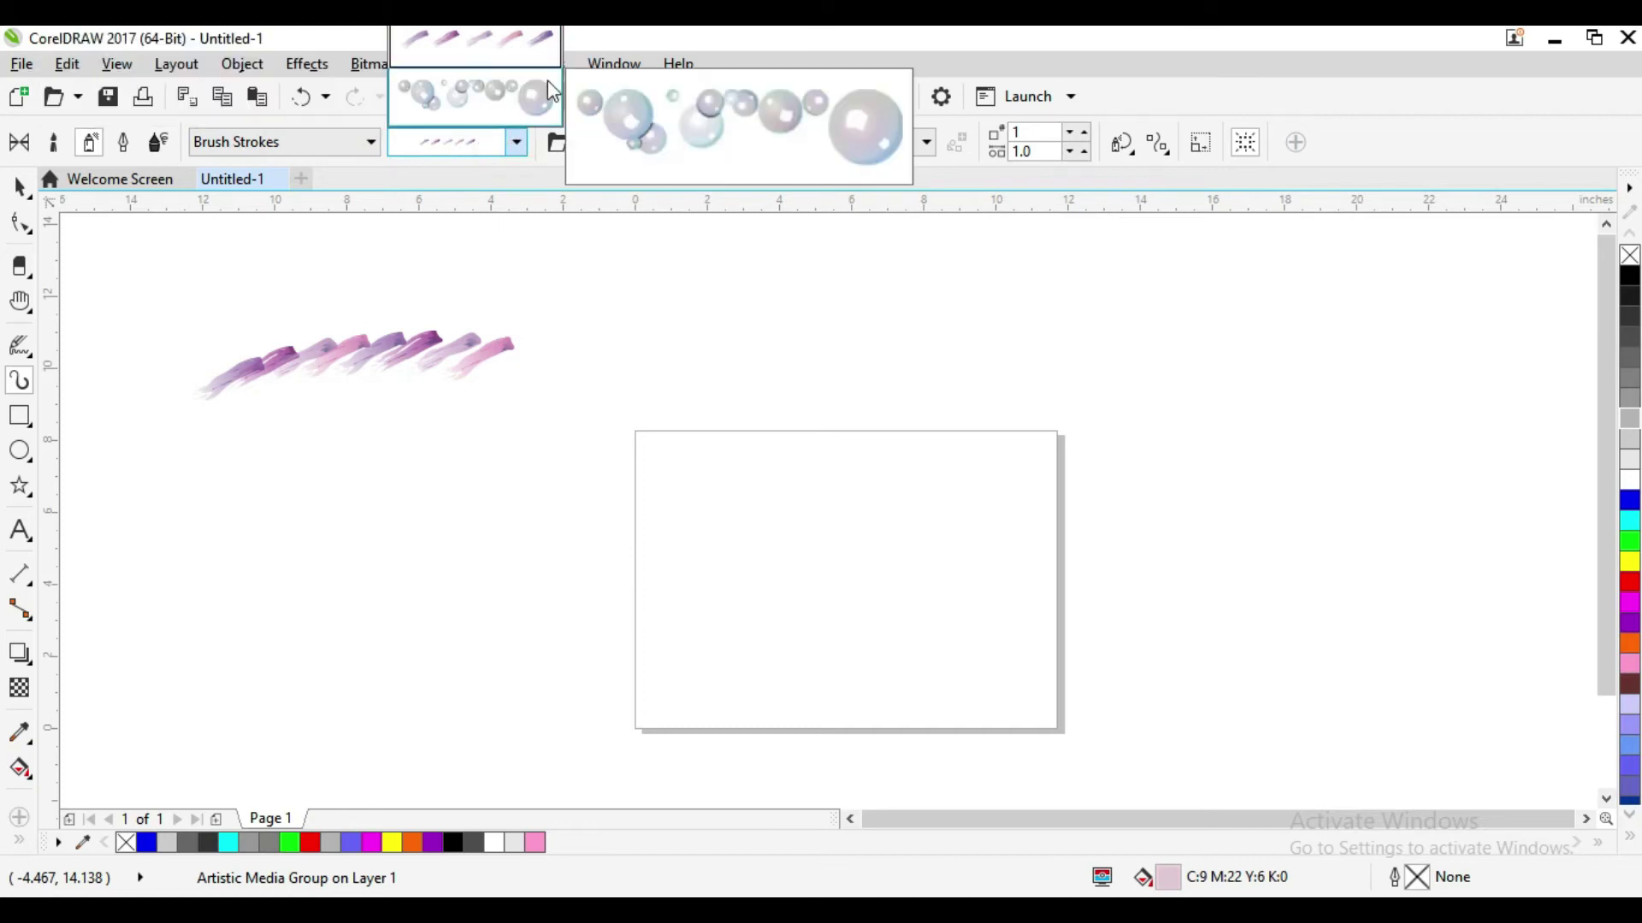
left_click(513, 60)
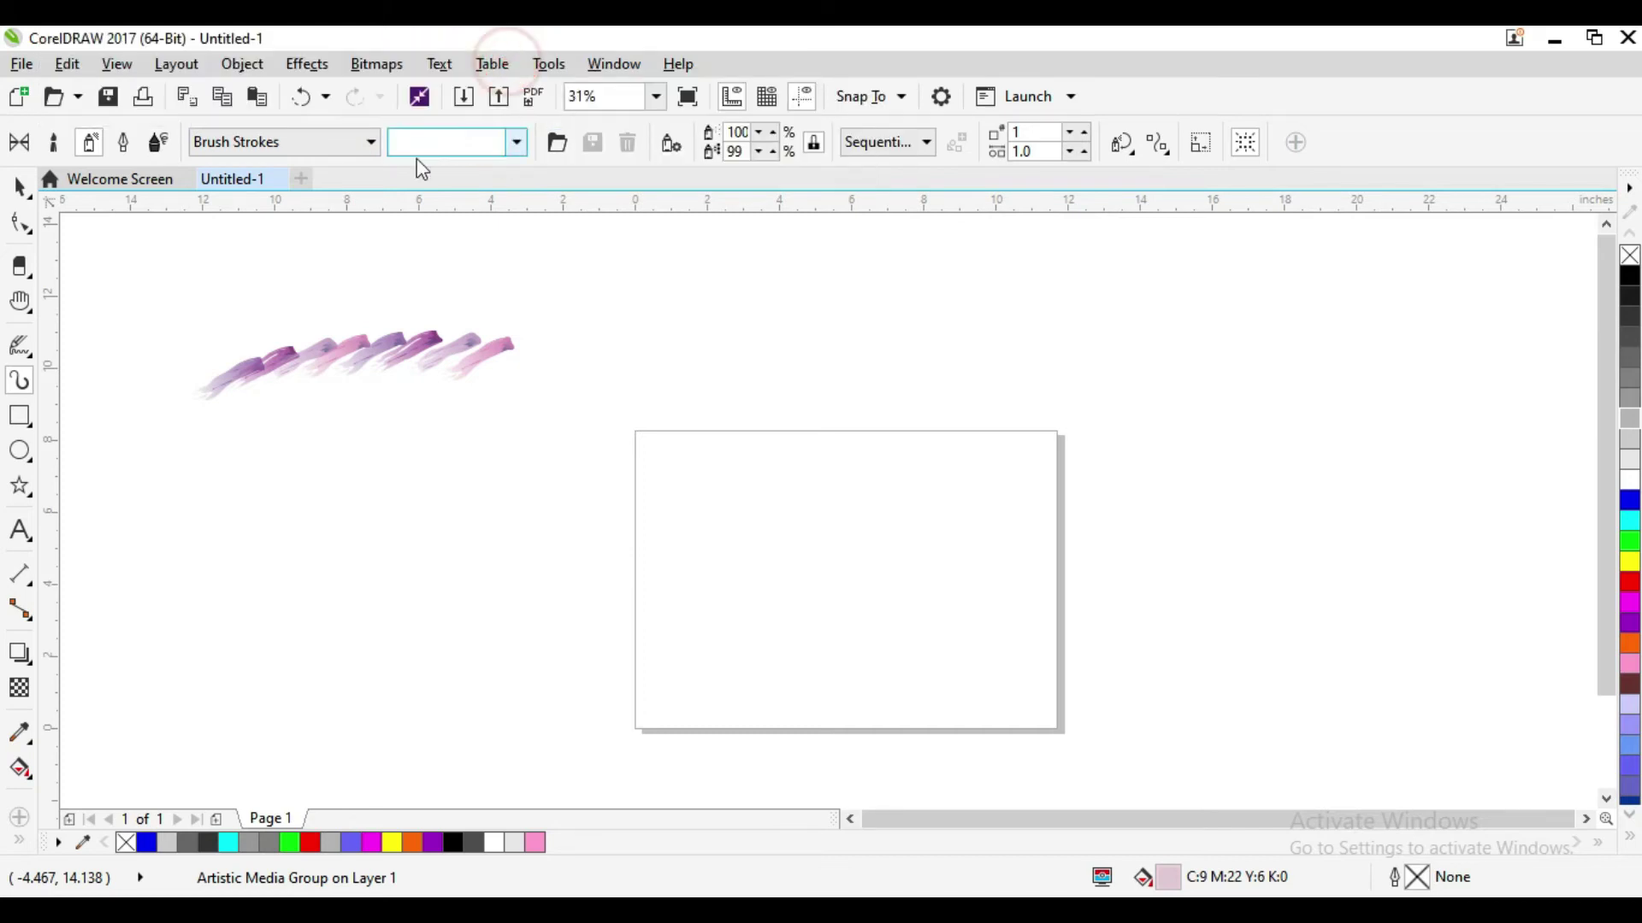
- Set the spray category to Food and spray three diagonal strokes with the purple pattern over and around the page
left_click(376, 146)
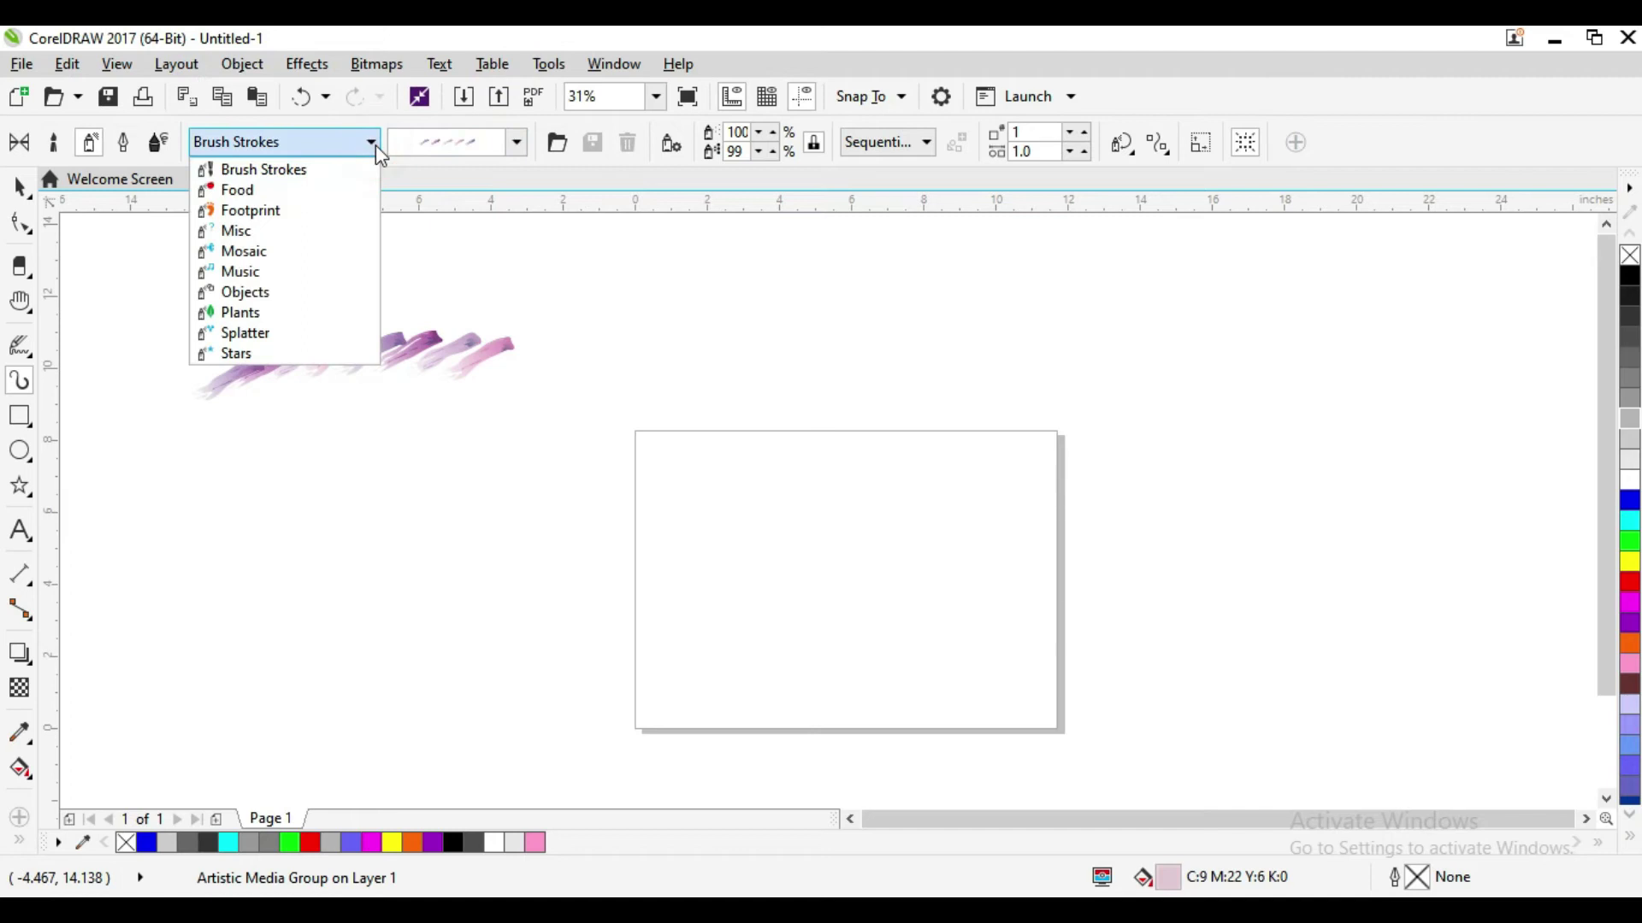
left_click(327, 190)
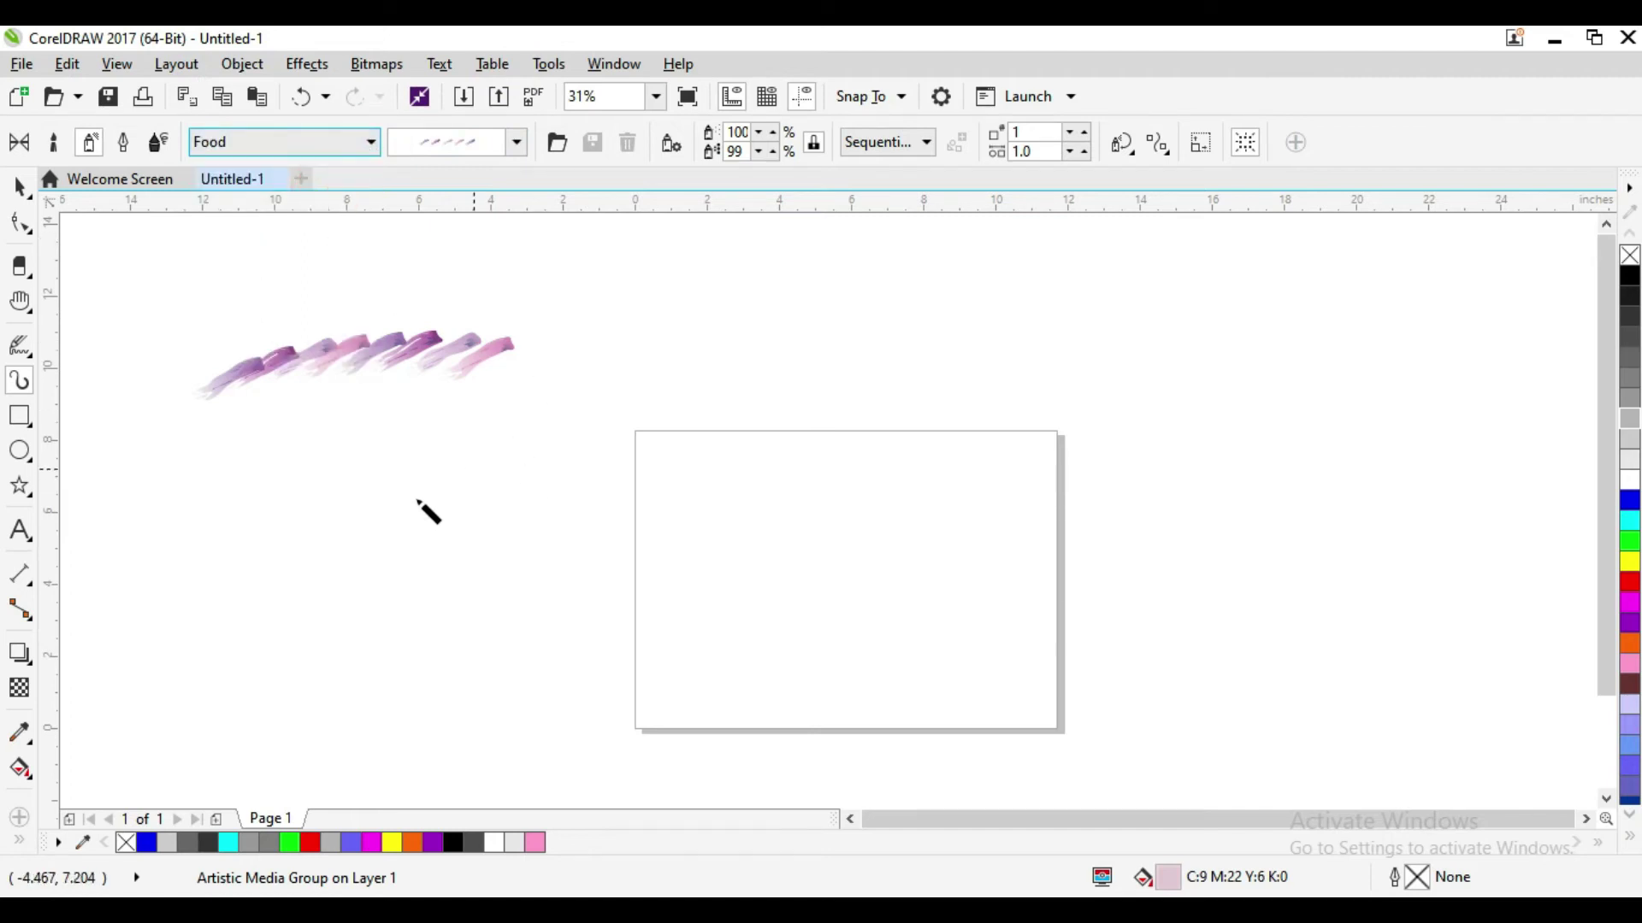
left_click_drag(445, 441, 819, 324)
left_click_drag(911, 382, 577, 566)
left_click_drag(1206, 393, 1037, 499)
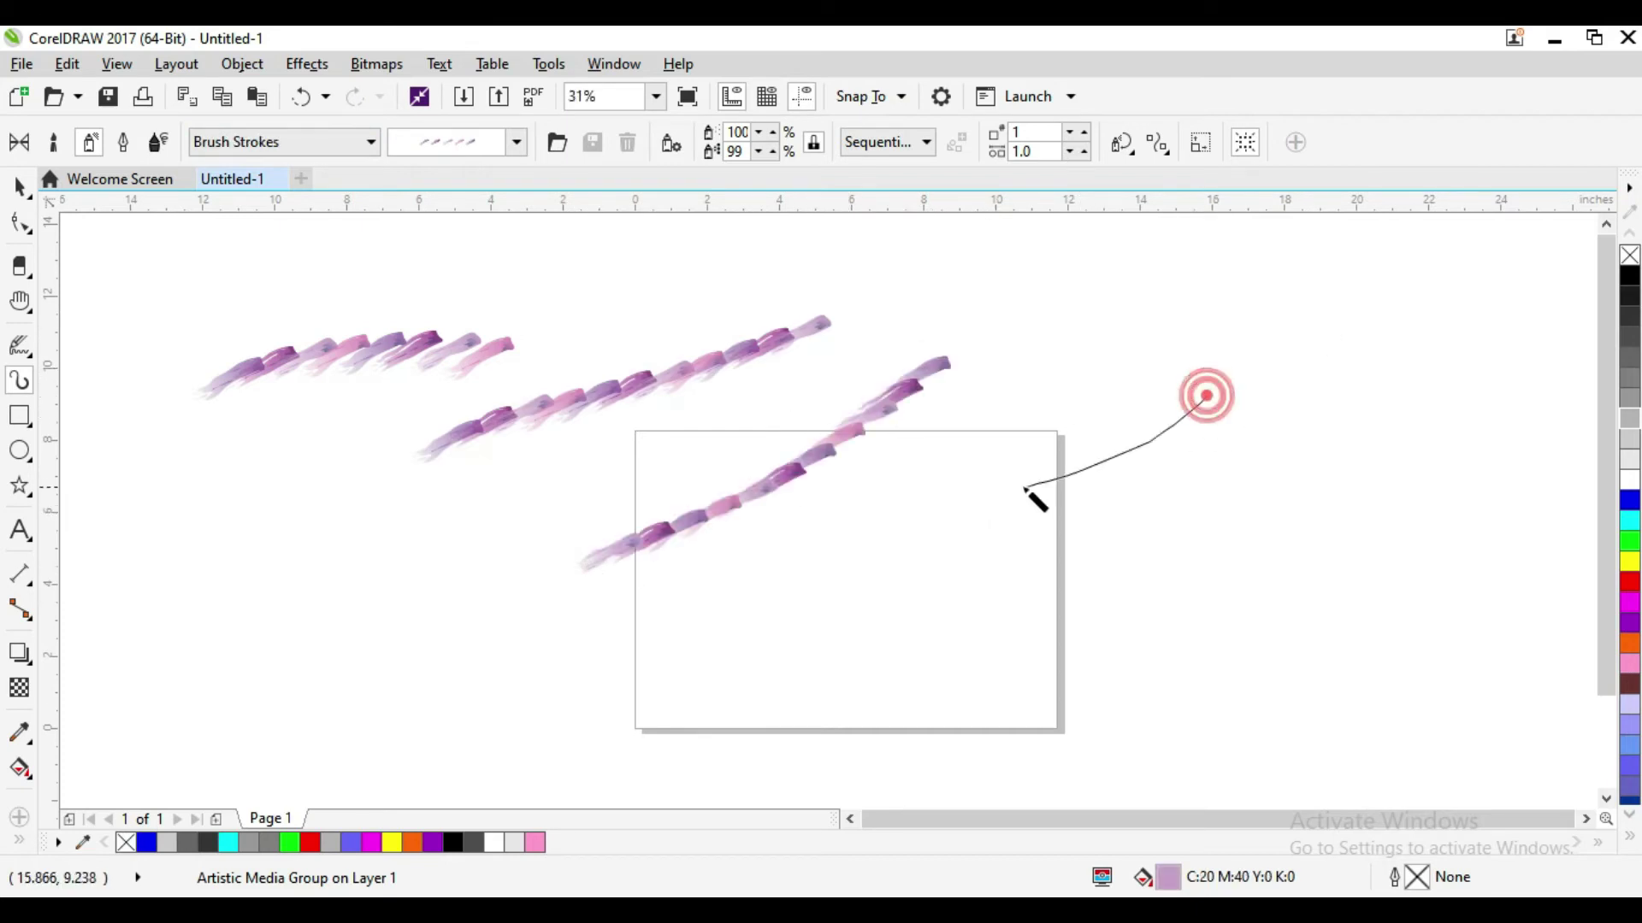
- Set the spray category to Food, apply the jelly bean pattern to the selected right-hand stroke and spray another stroke beside the page's lower-left corner
left_click(516, 145)
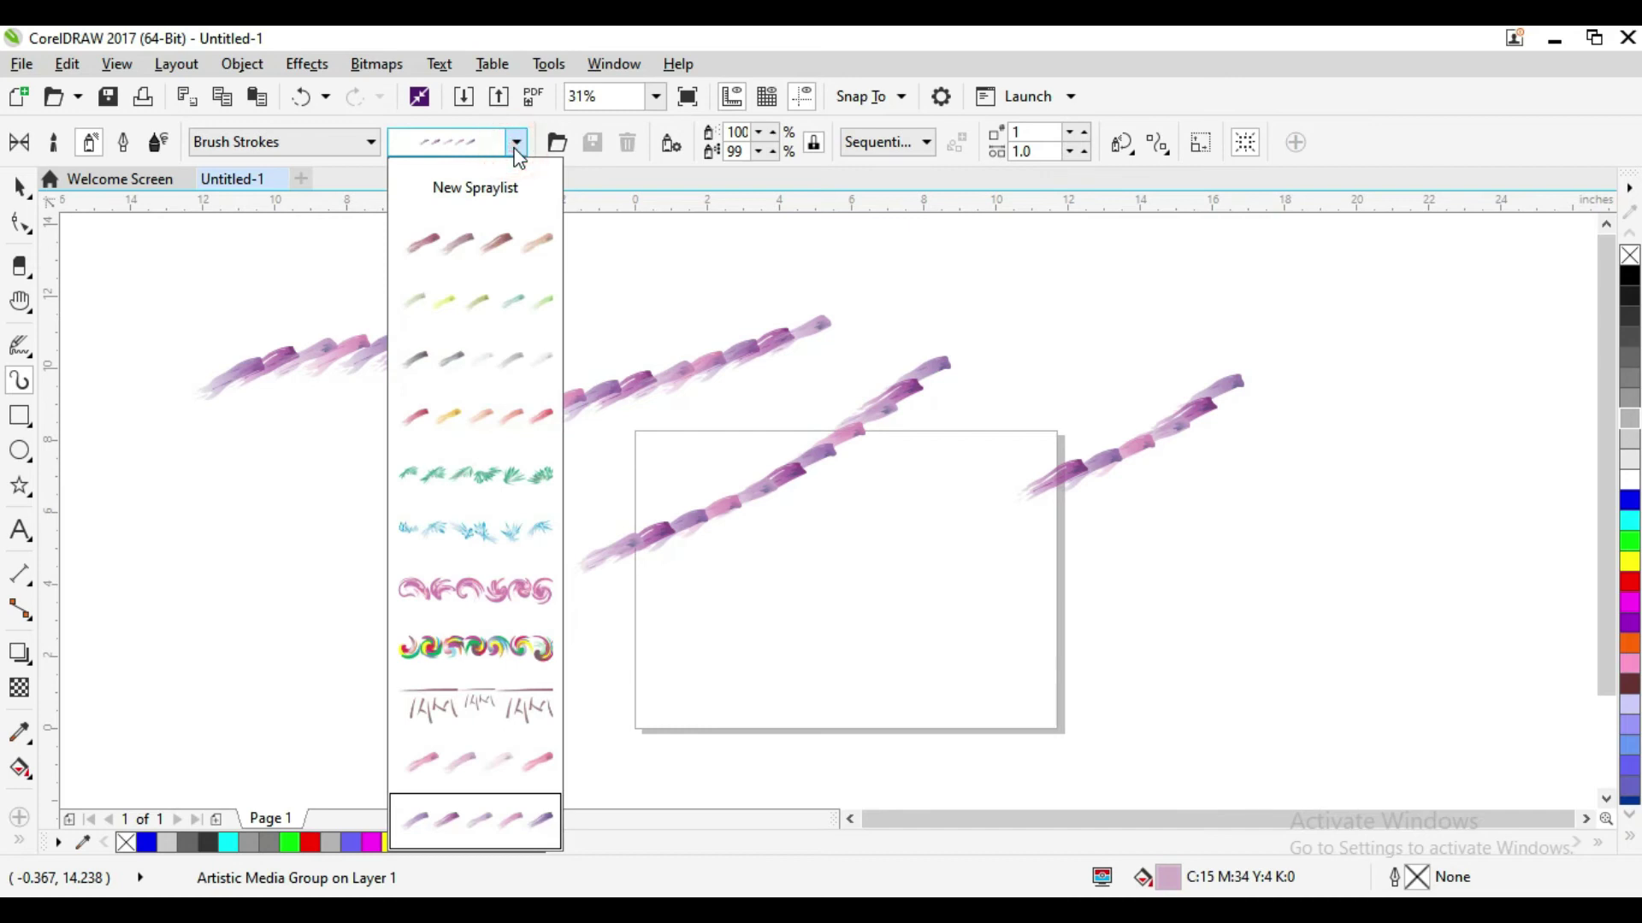
left_click(368, 138)
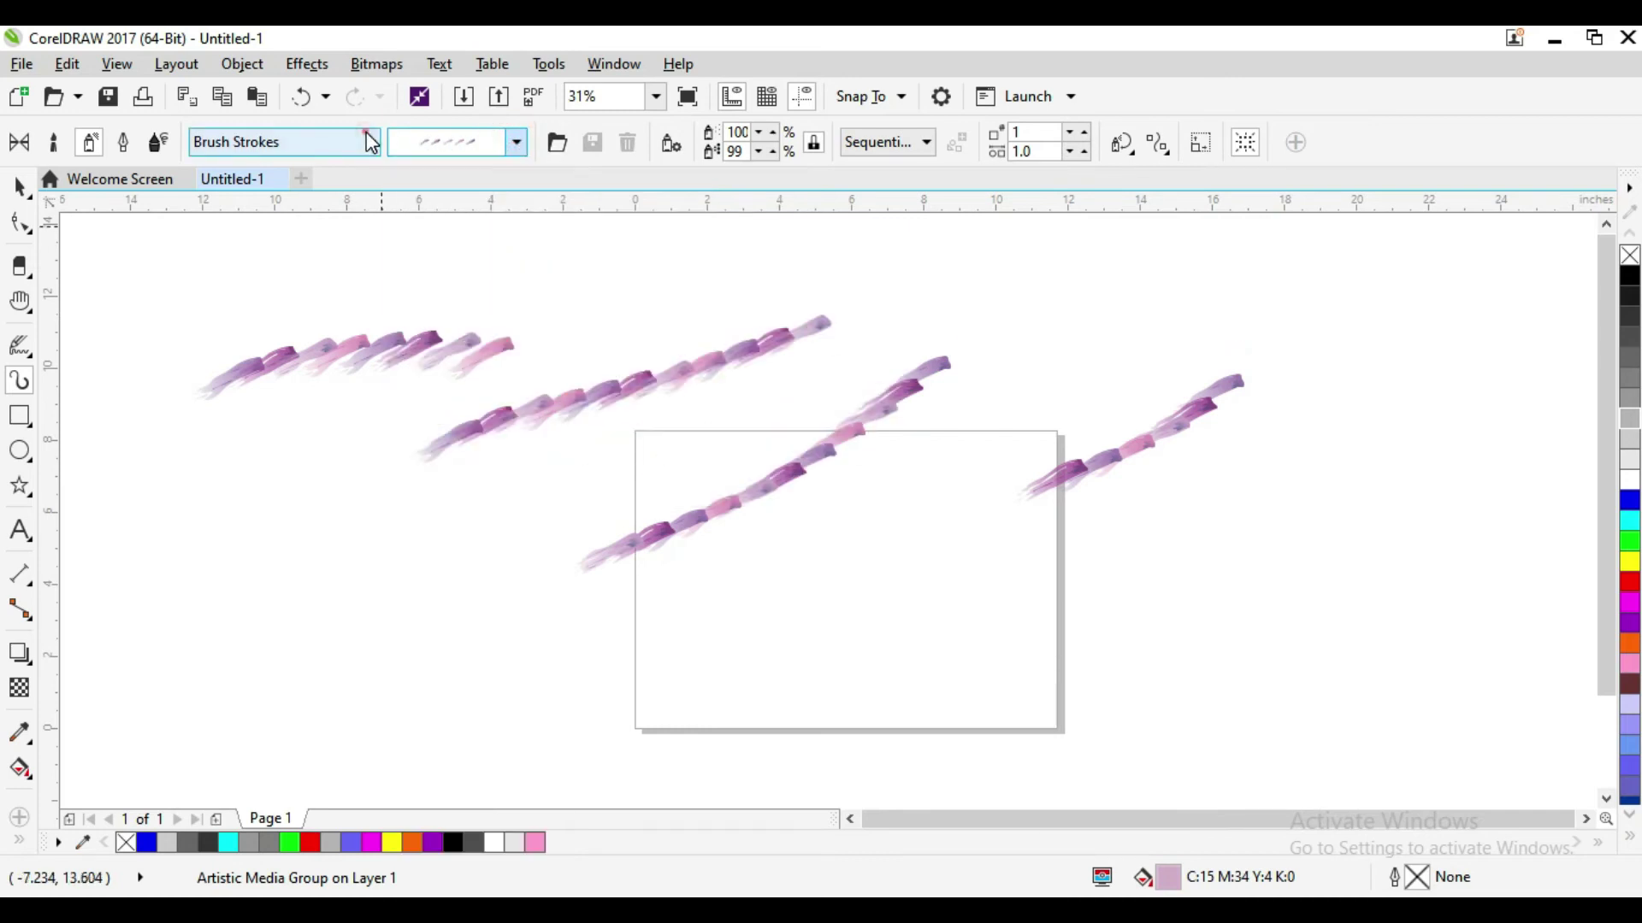
left_click(367, 136)
left_click(359, 190)
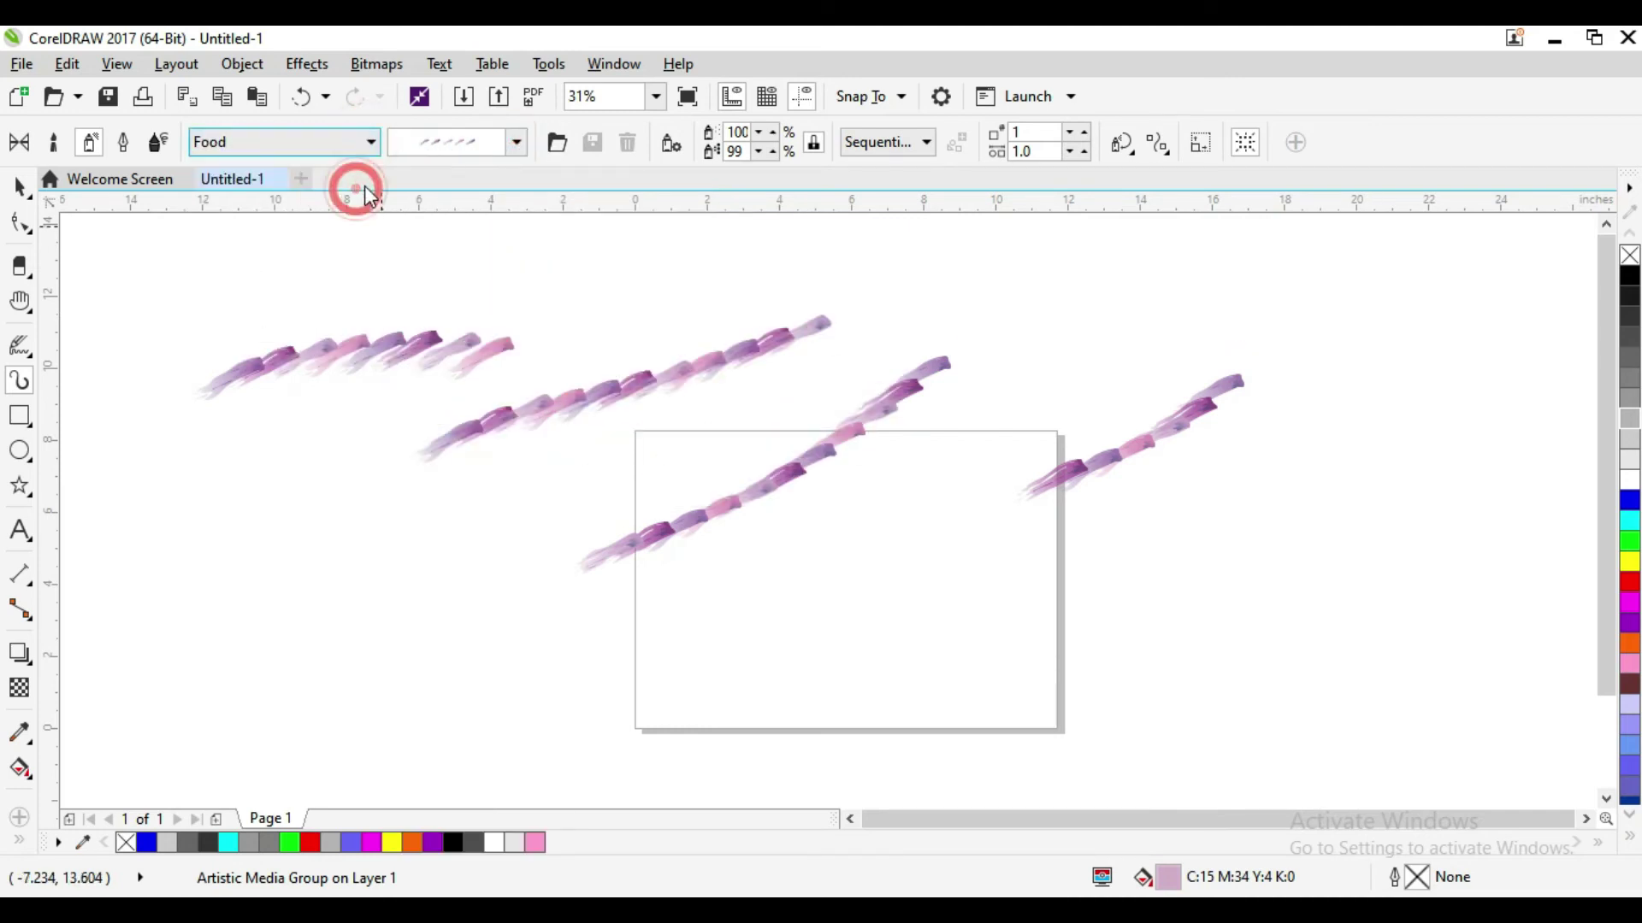
left_click(515, 144)
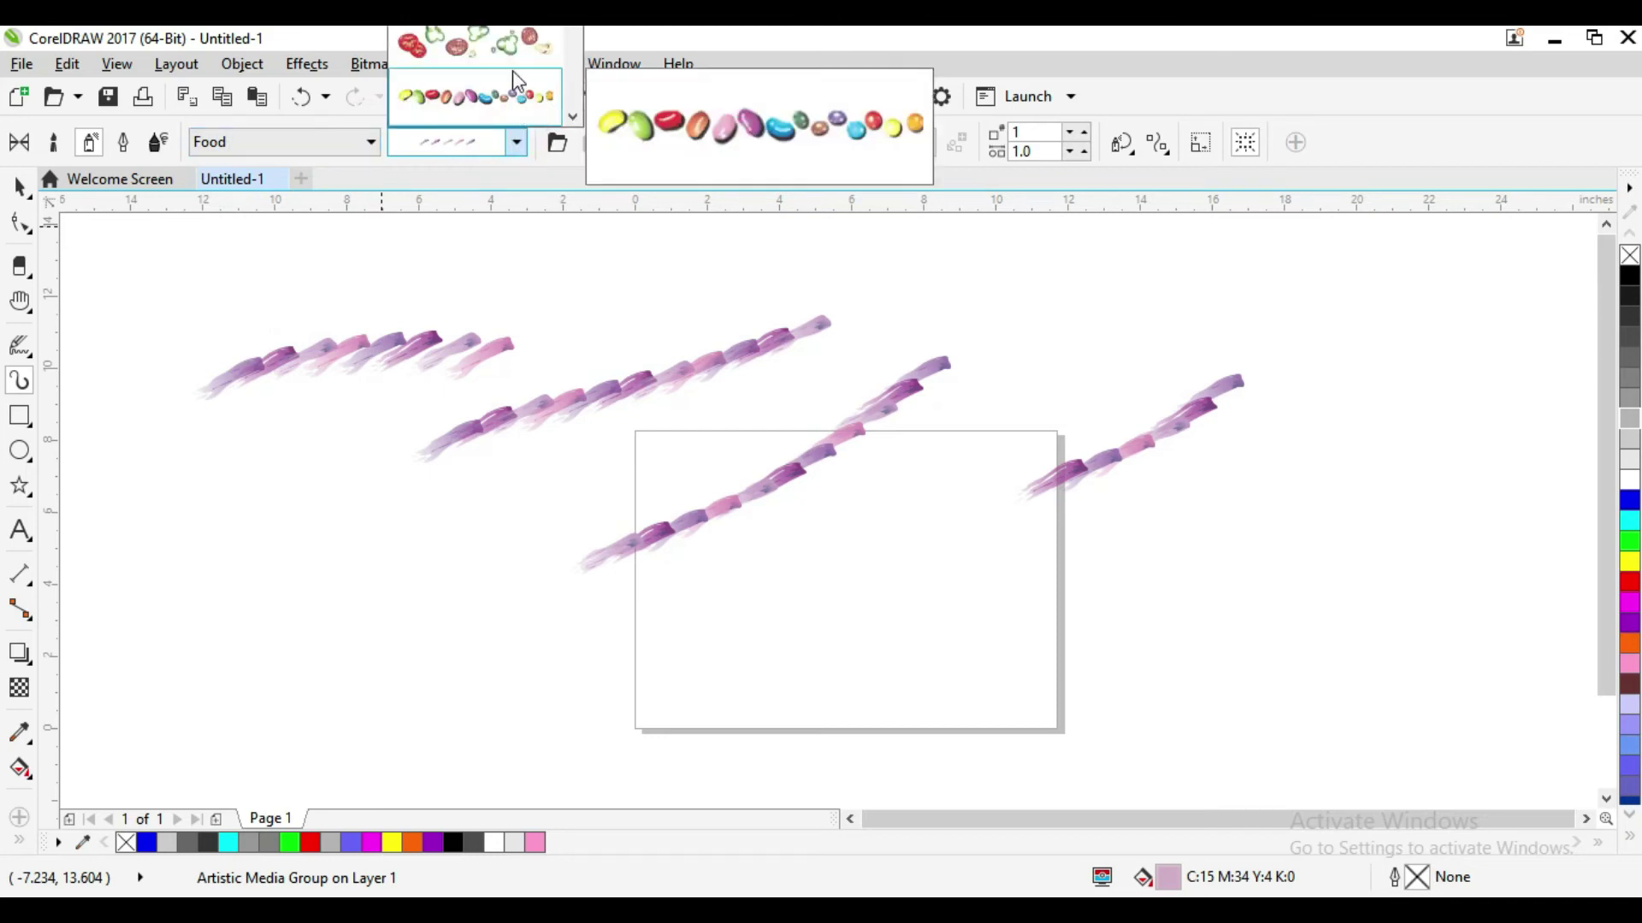
left_click_drag(267, 694, 637, 628)
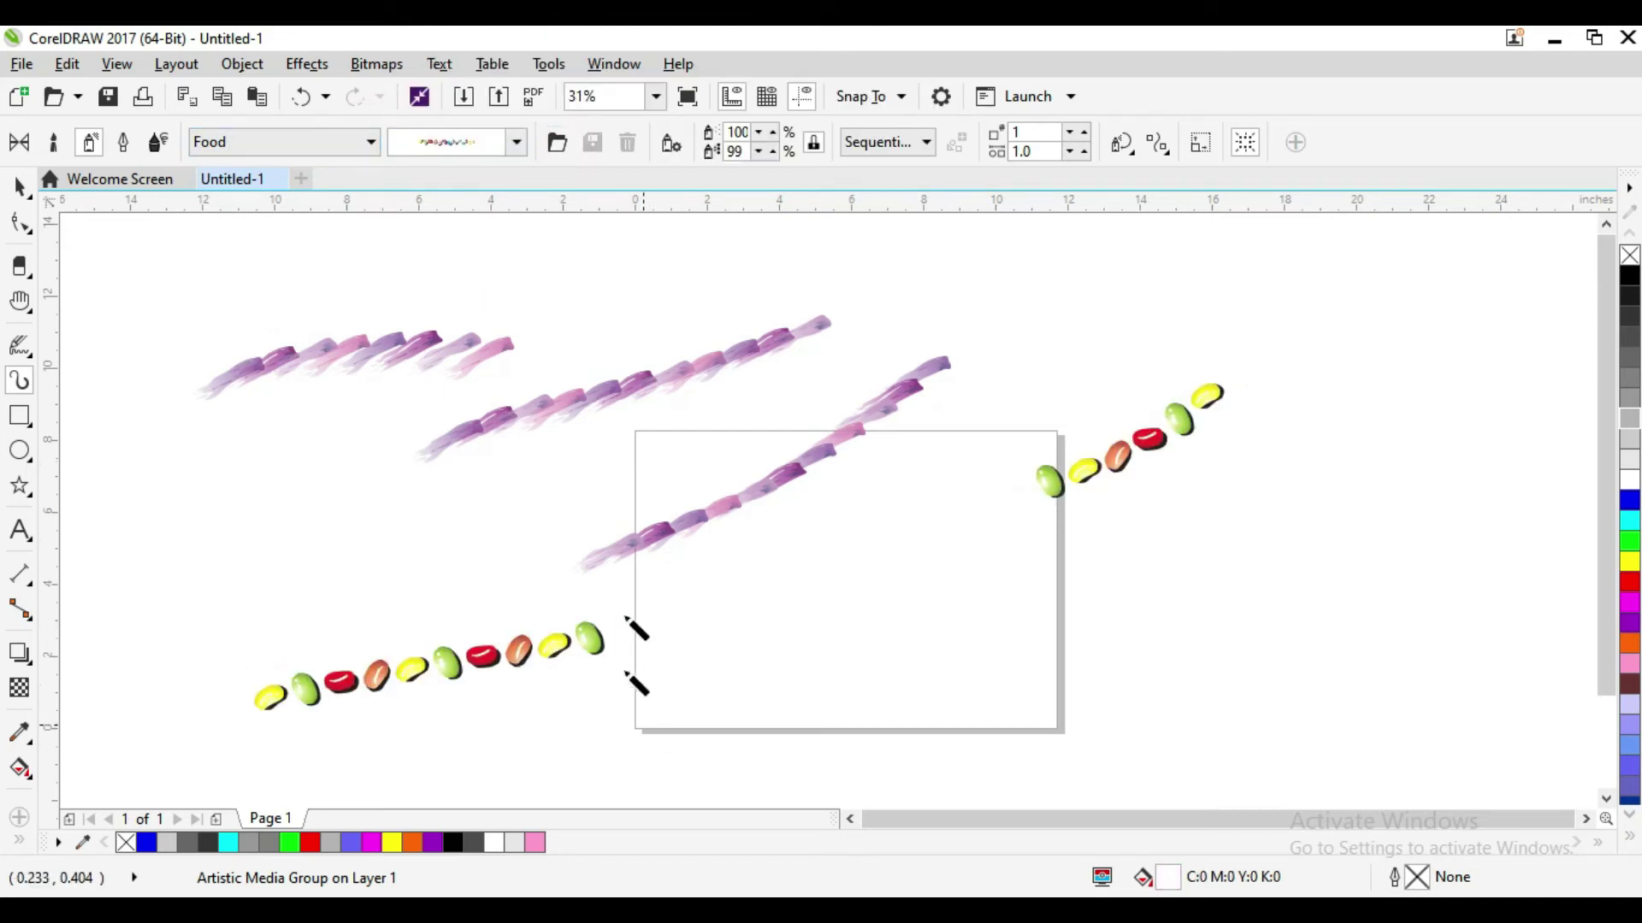
- Apply the sliced vegetables spray pattern to the lower bean stroke and spray a second diagonal stroke above it
left_click(516, 144)
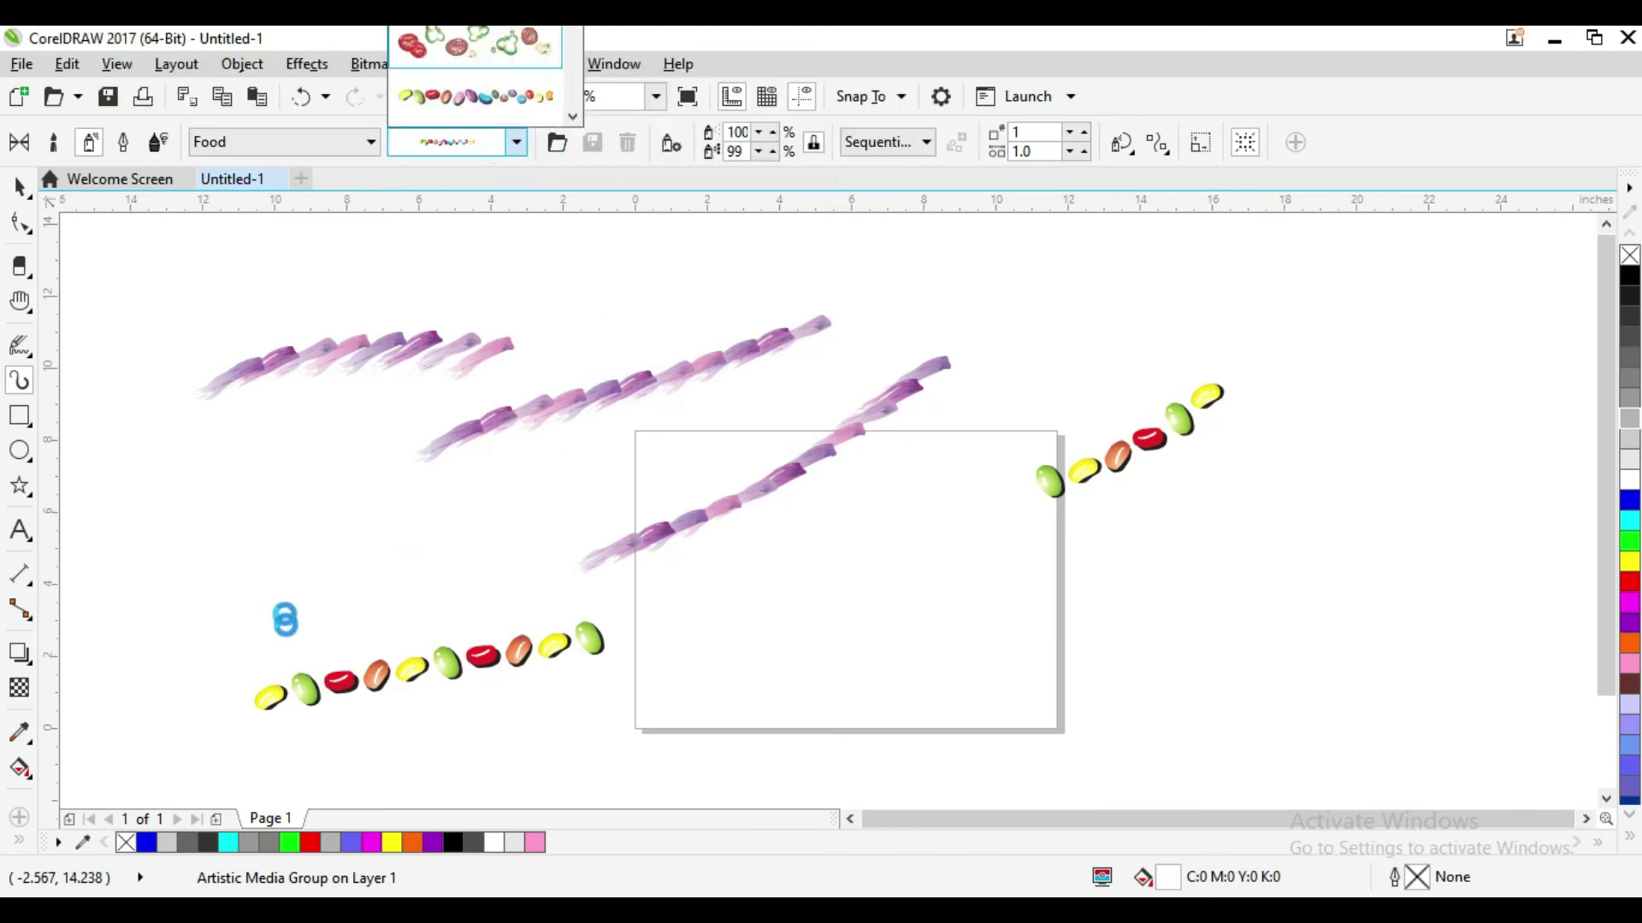
left_click_drag(258, 598, 523, 494)
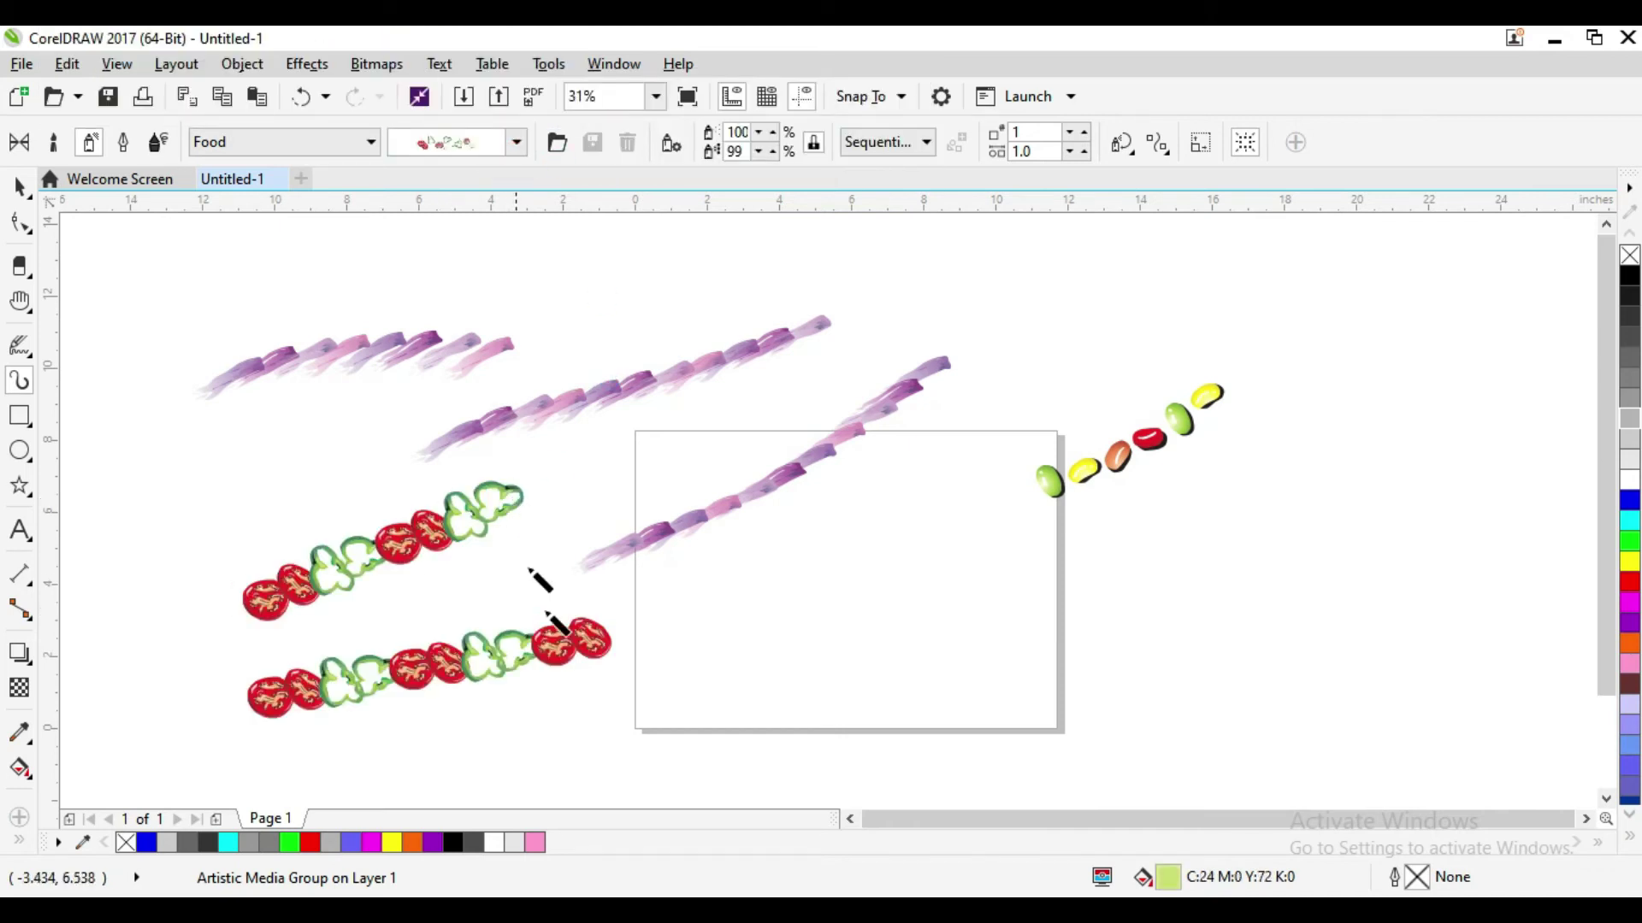
left_click(30, 184)
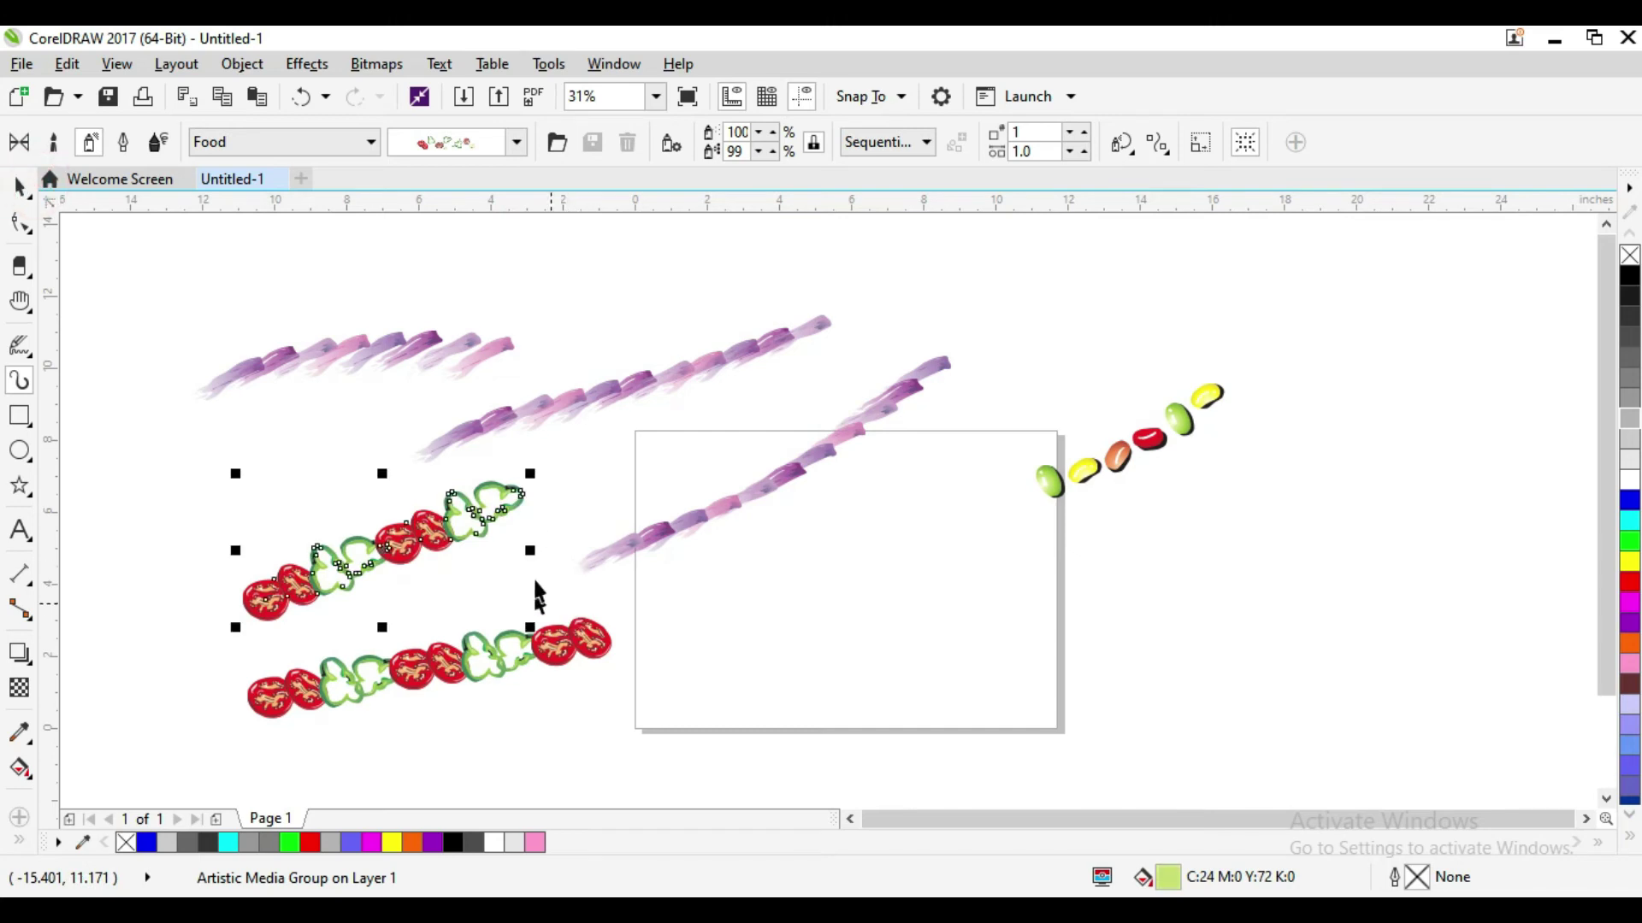
- Break apart the artistic media group of the lower tomato-and-pepper stroke
right_click(419, 534)
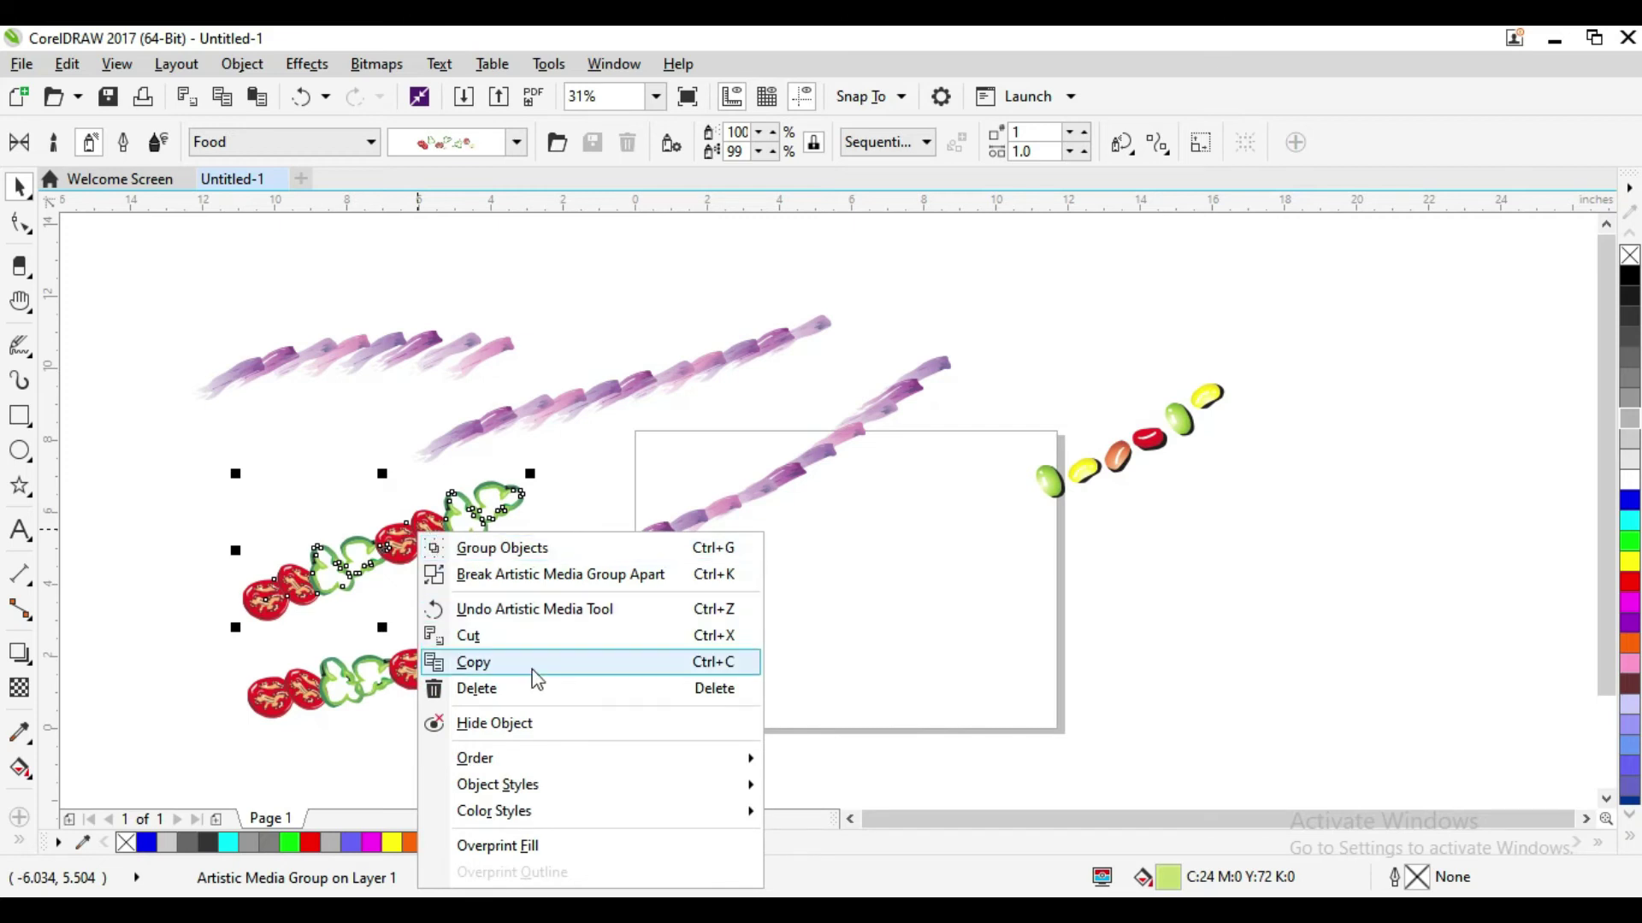
left_click(322, 759)
left_click(367, 545)
left_click(372, 643)
left_click(378, 662)
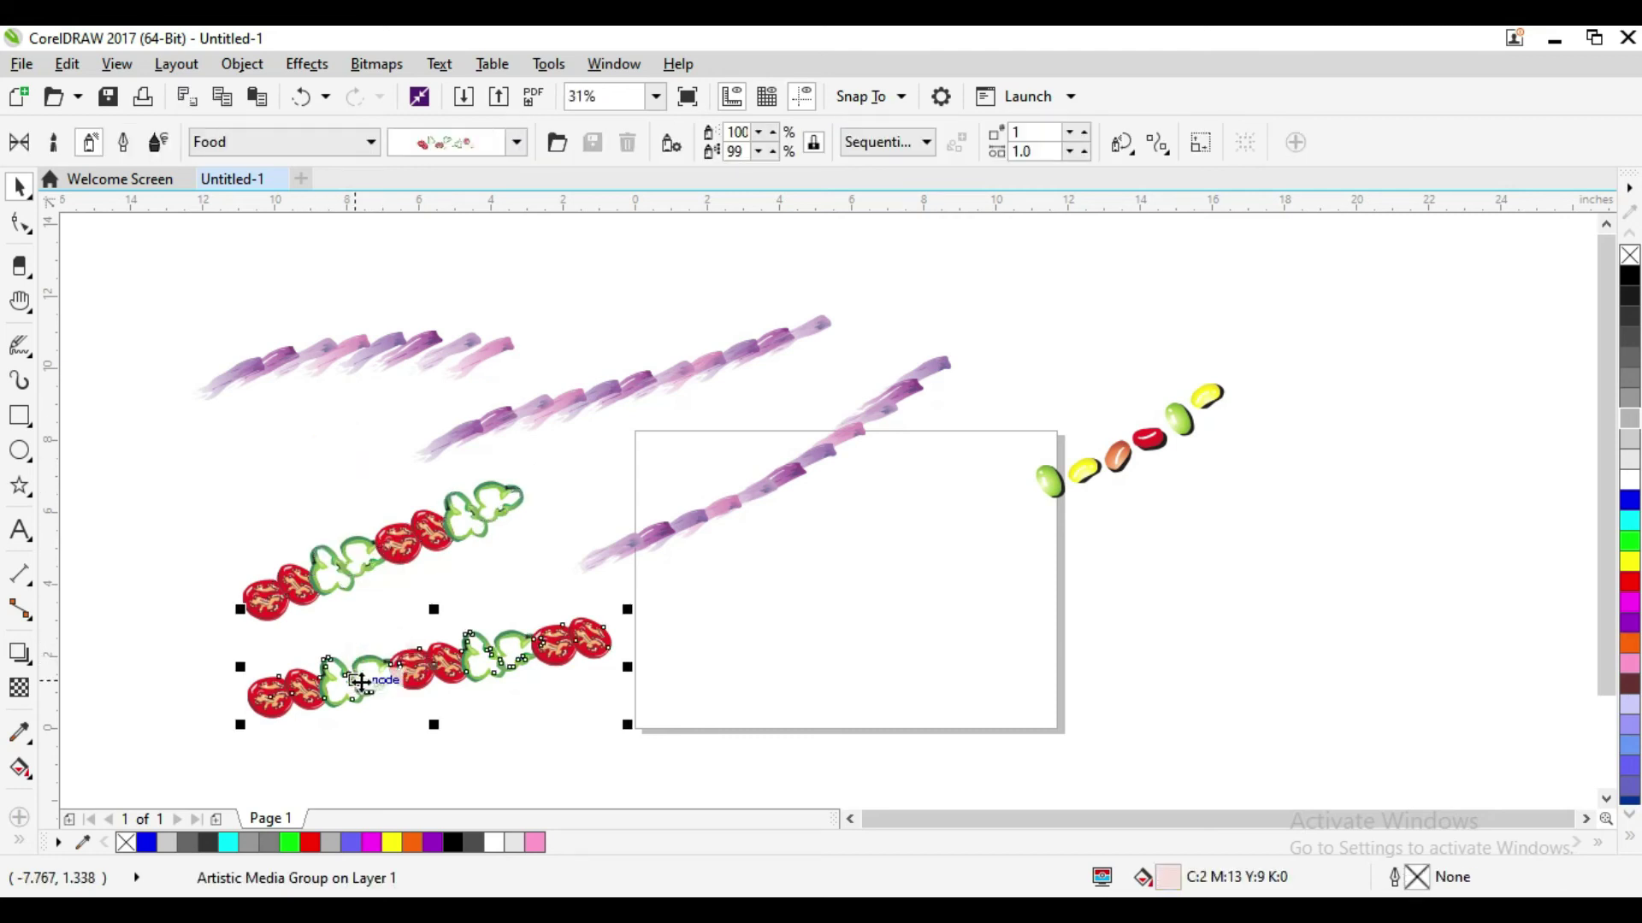
right_click(366, 684)
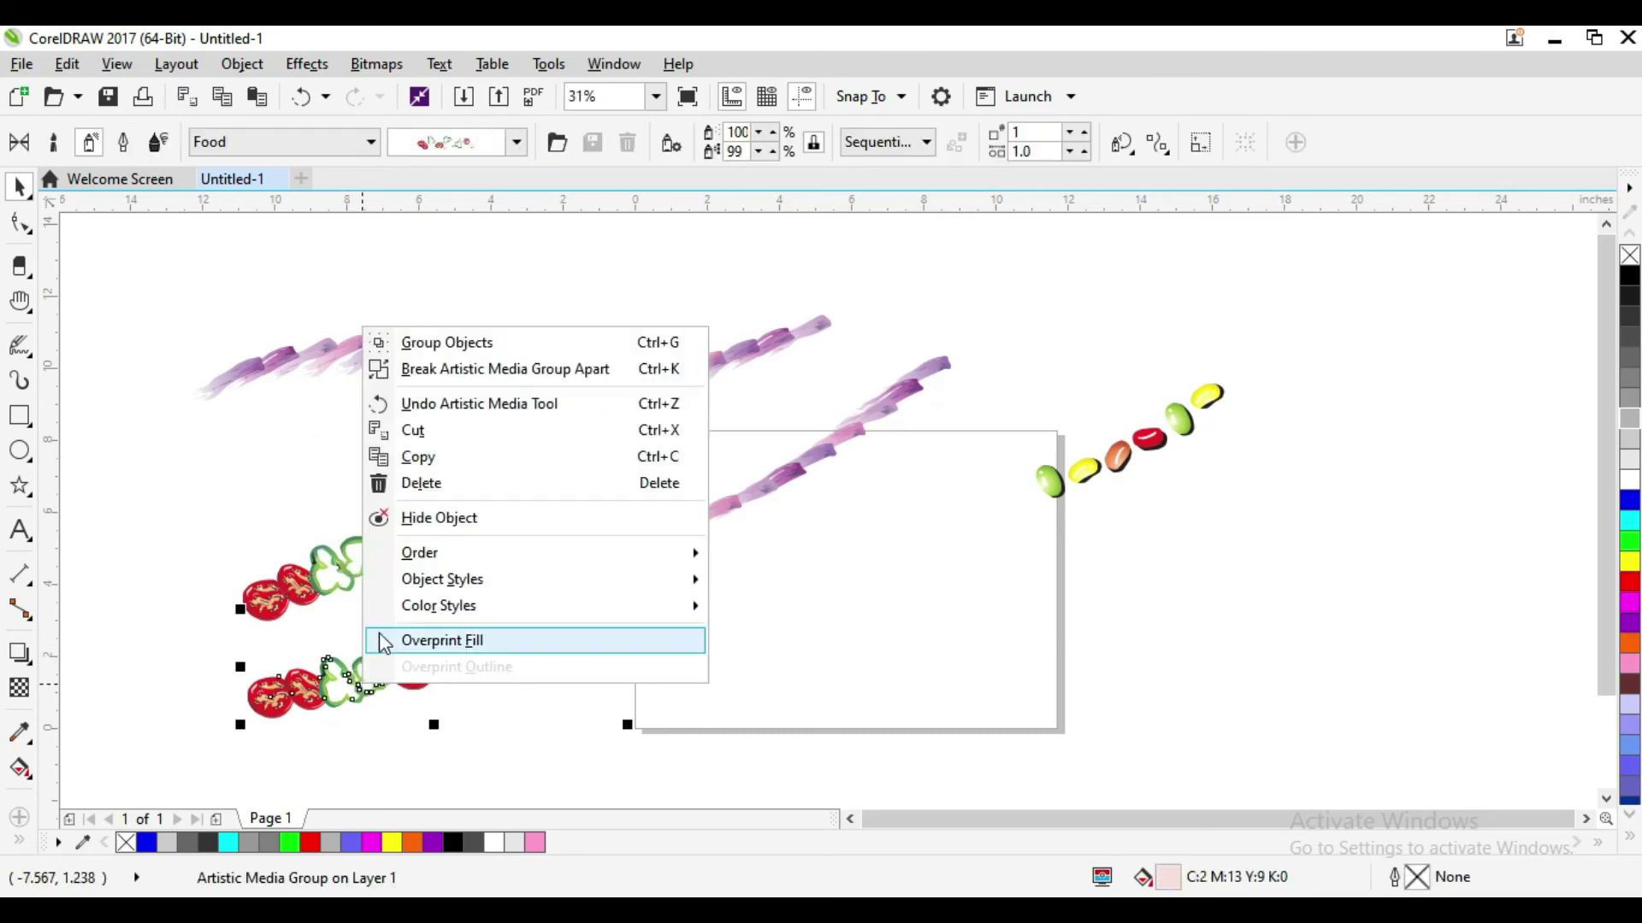
left_click(554, 370)
- Move the lower row of vegetable slices away from its path line onto the lower half of the page
left_click(163, 564)
left_click_drag(367, 675, 214, 637)
left_click_drag(272, 713, 220, 723)
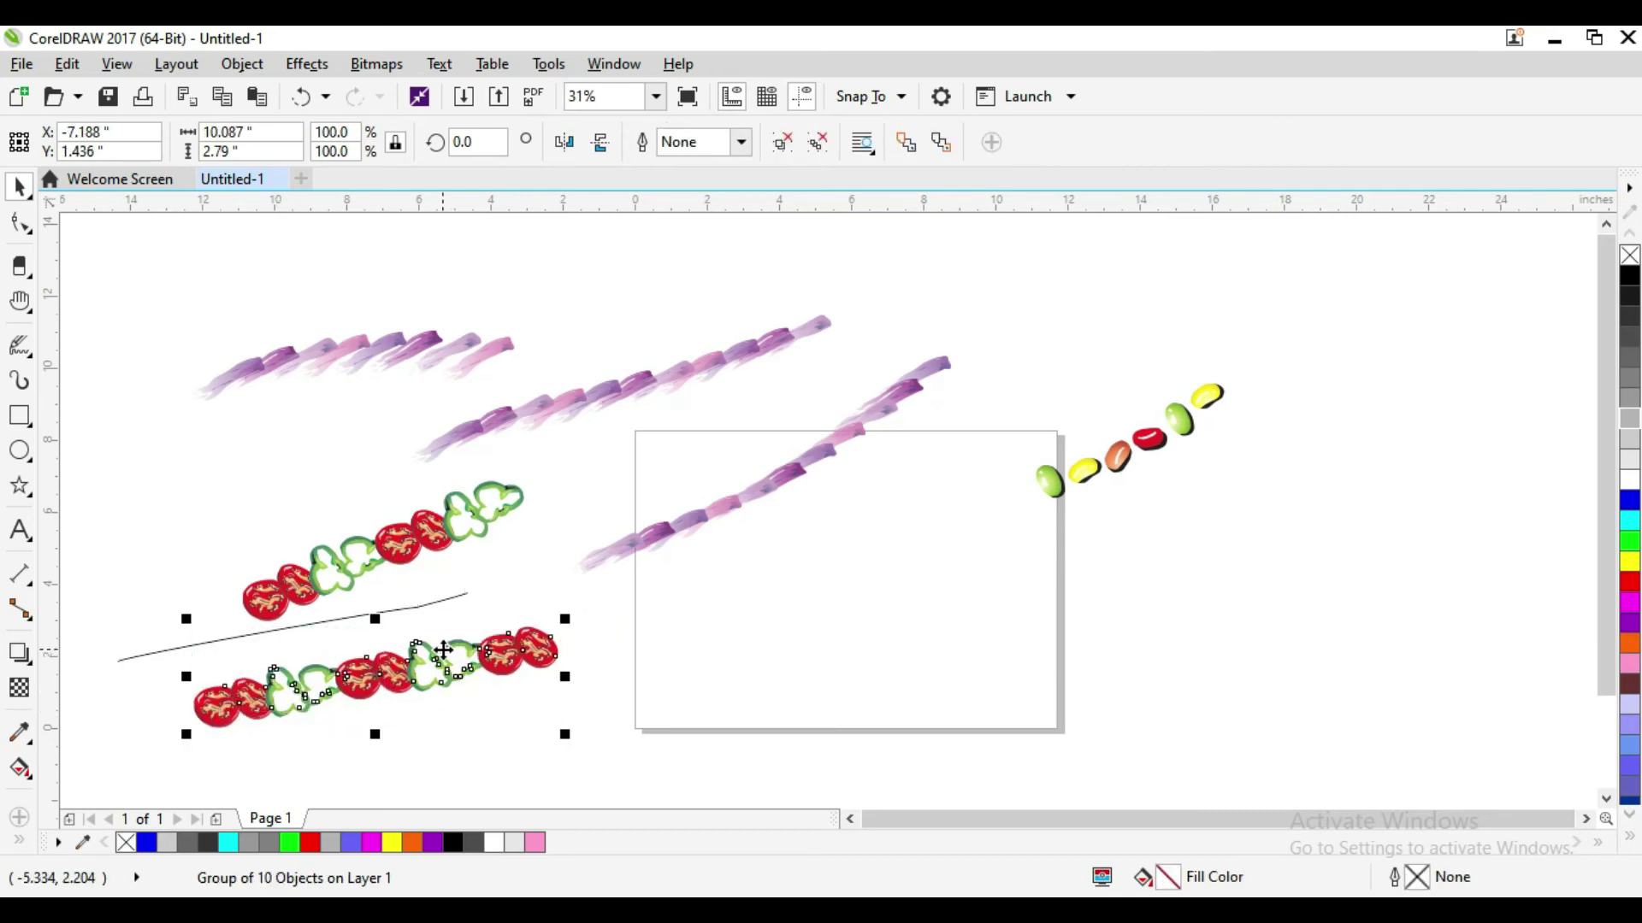
right_click(443, 651)
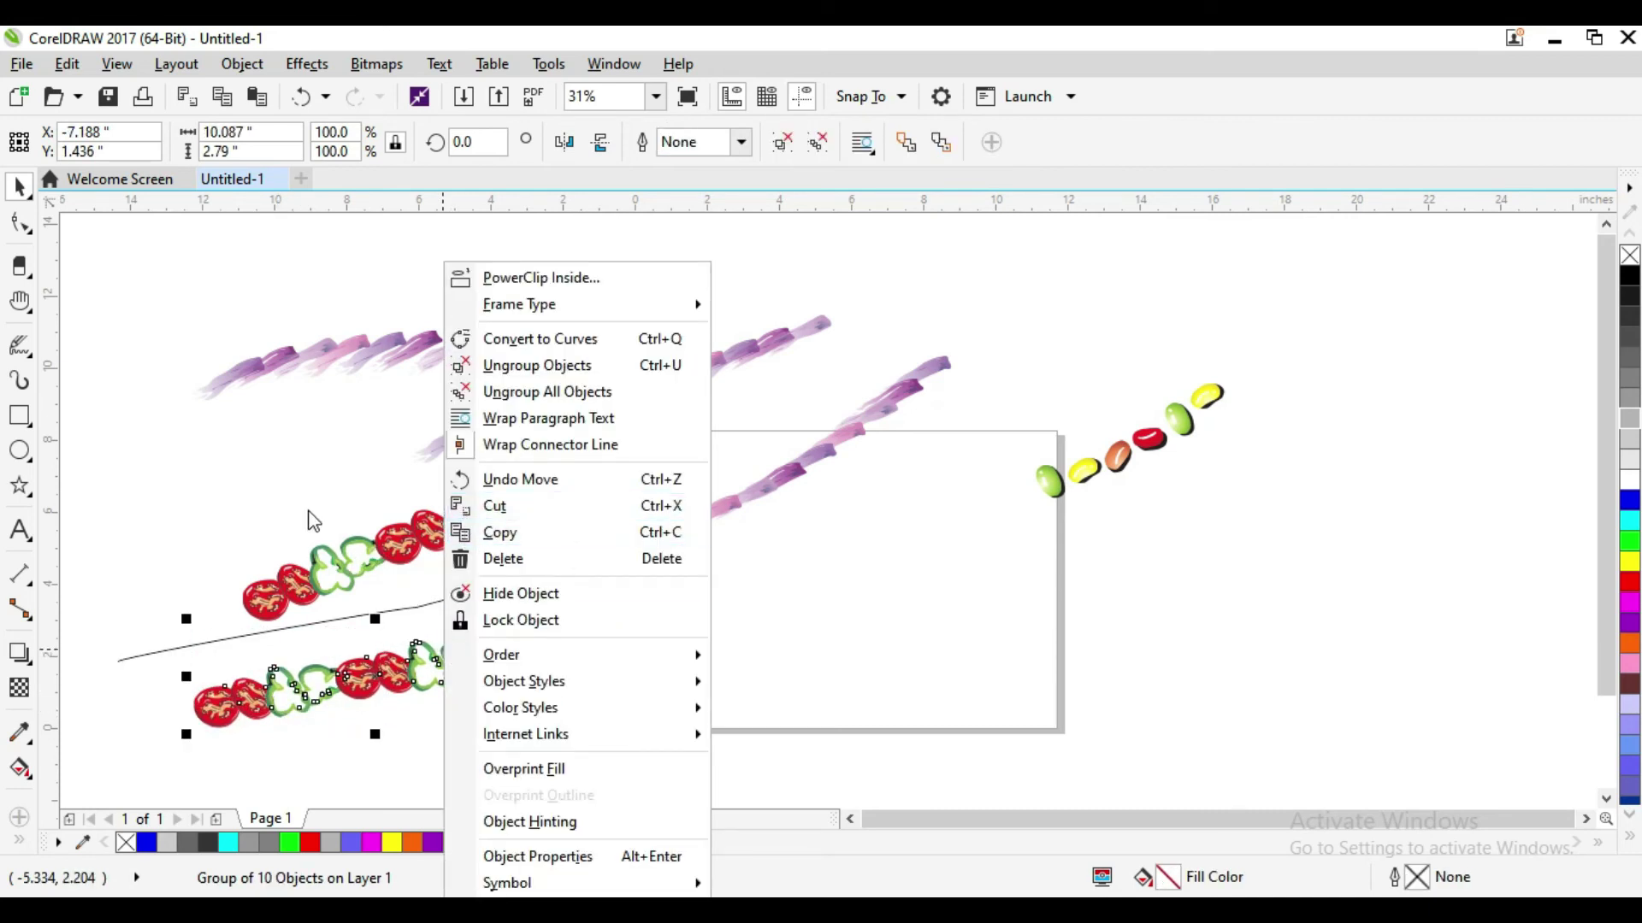
left_click(335, 505)
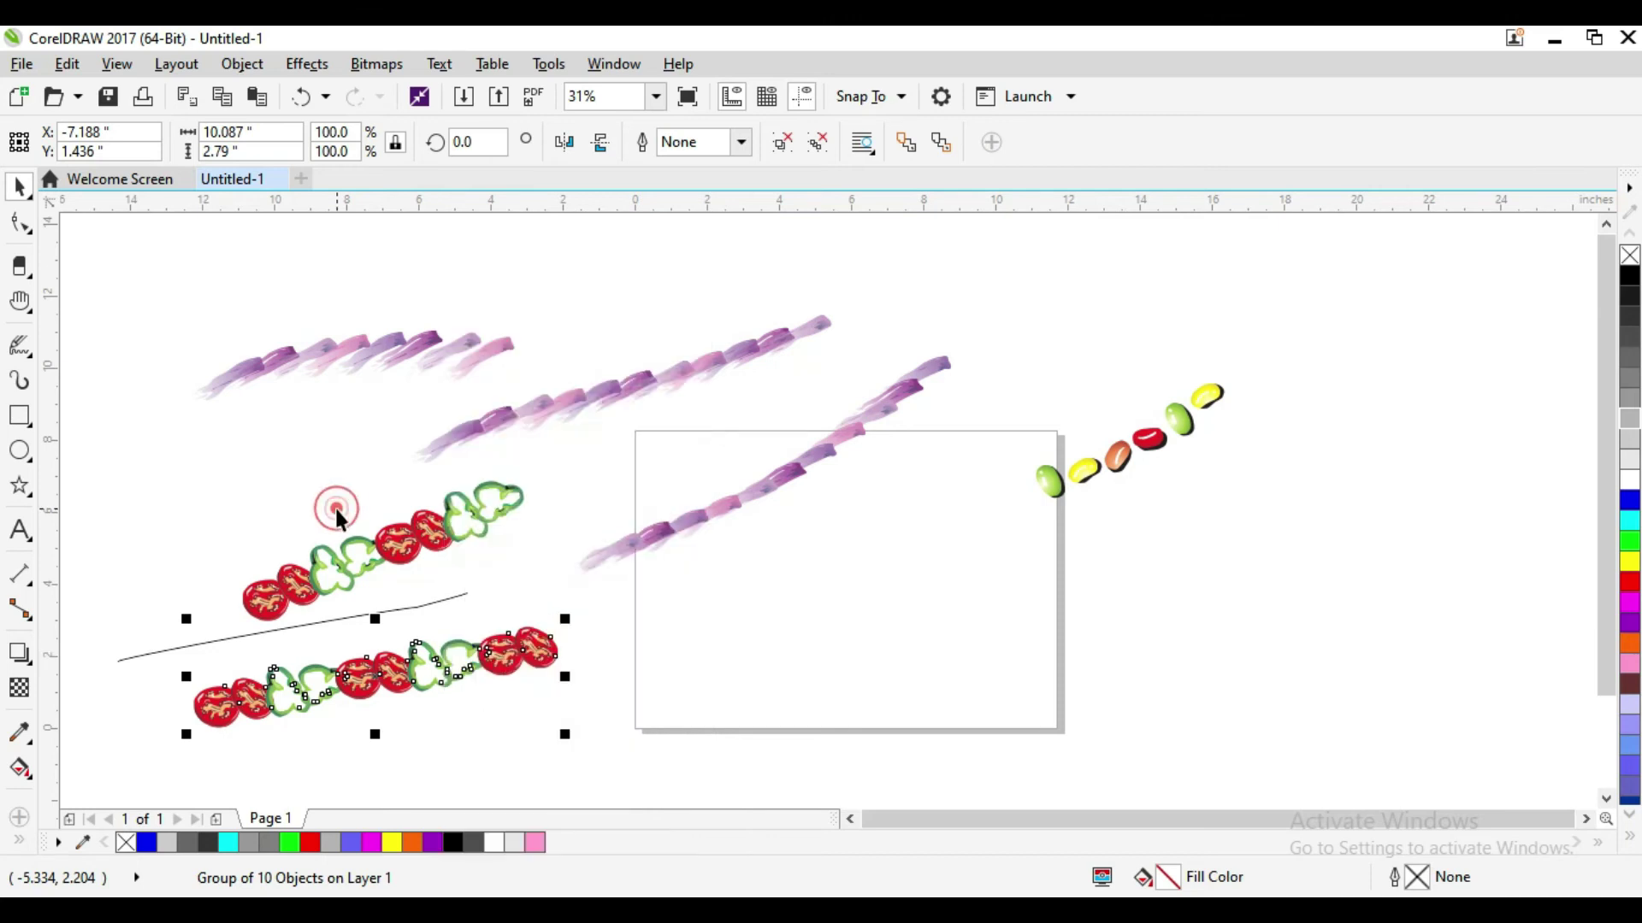
left_click(438, 670)
left_click_drag(438, 669, 830, 617)
left_click(807, 565)
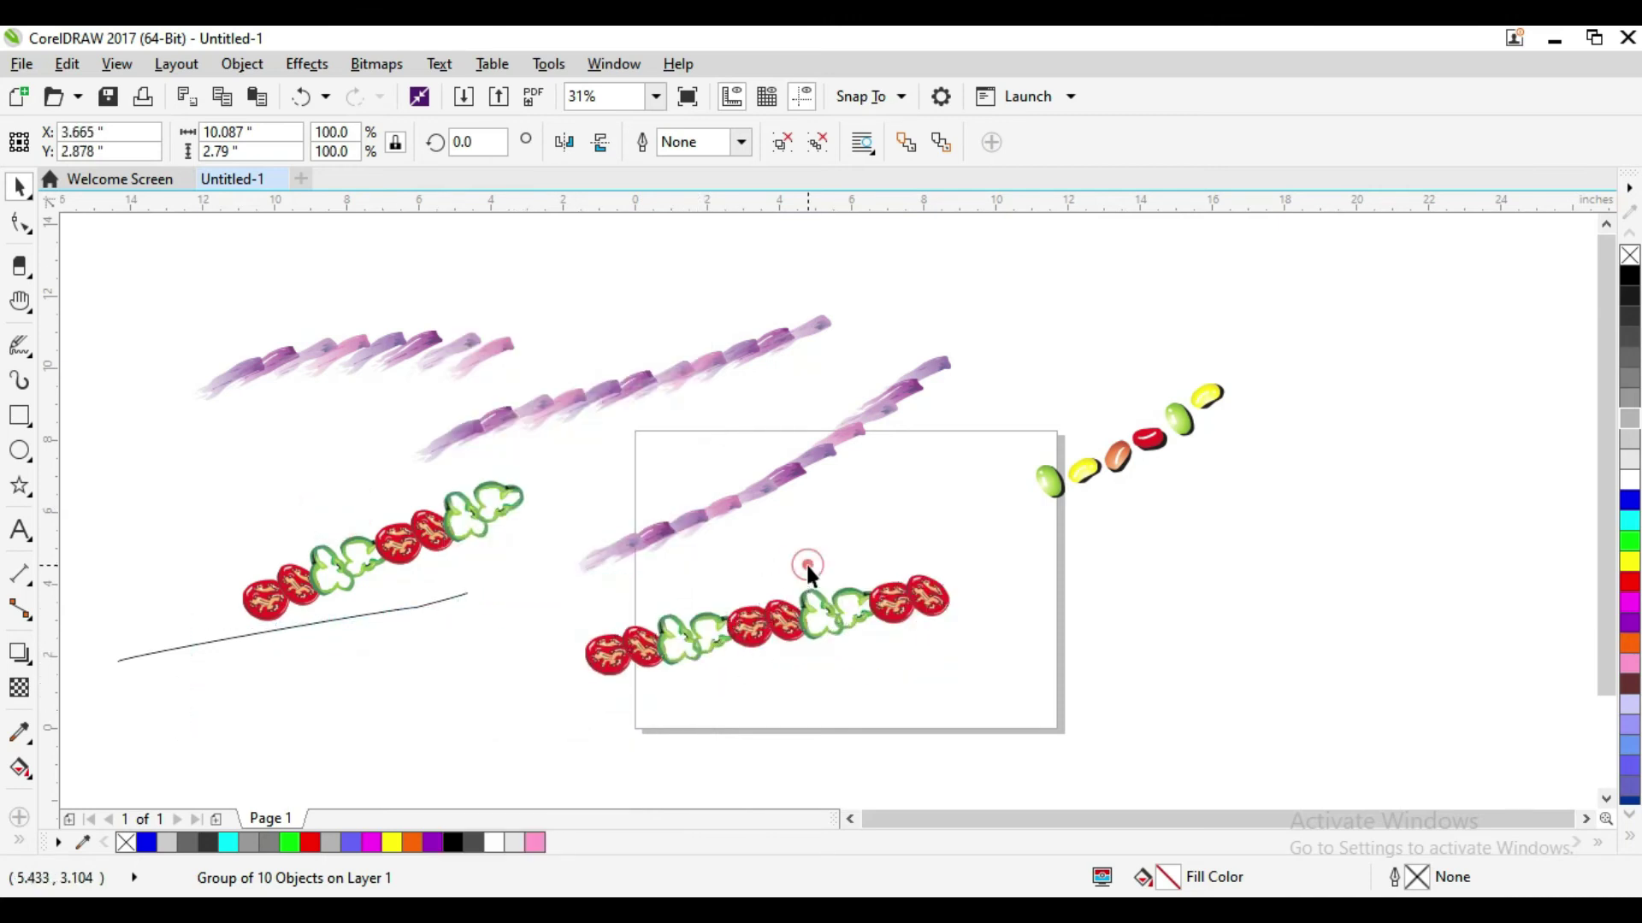
- Try ungrouping all objects in the vegetable row on the page and moving a small piece of the last tomato slice
left_click(780, 624)
left_click(780, 625)
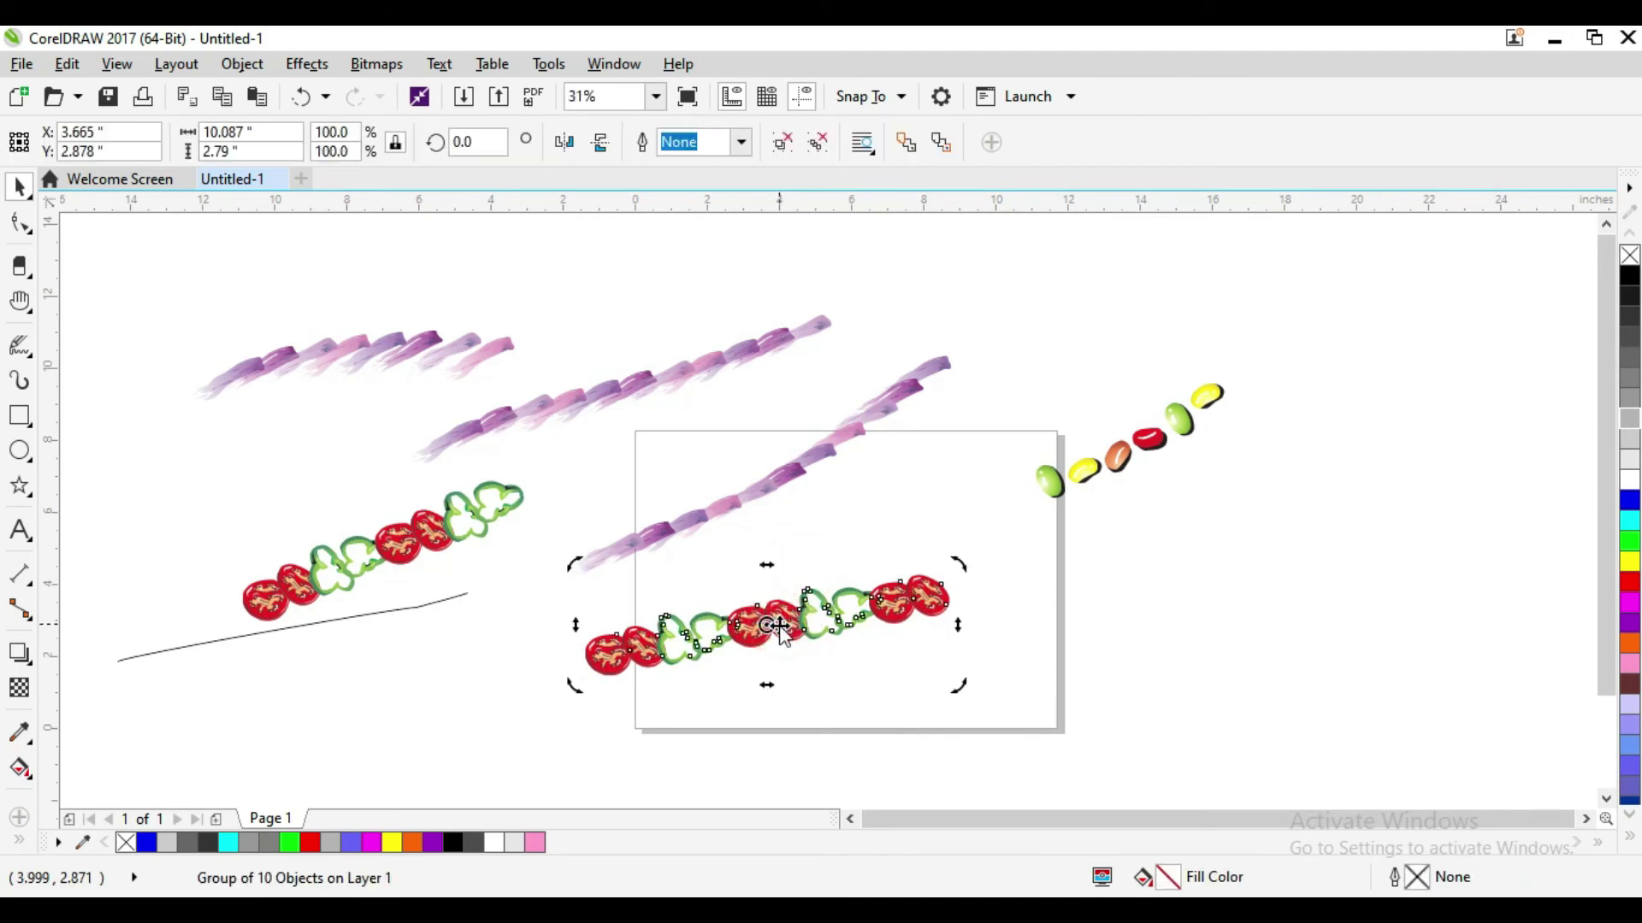
right_click(777, 625)
left_click(817, 142)
left_click(830, 502)
left_click(931, 607)
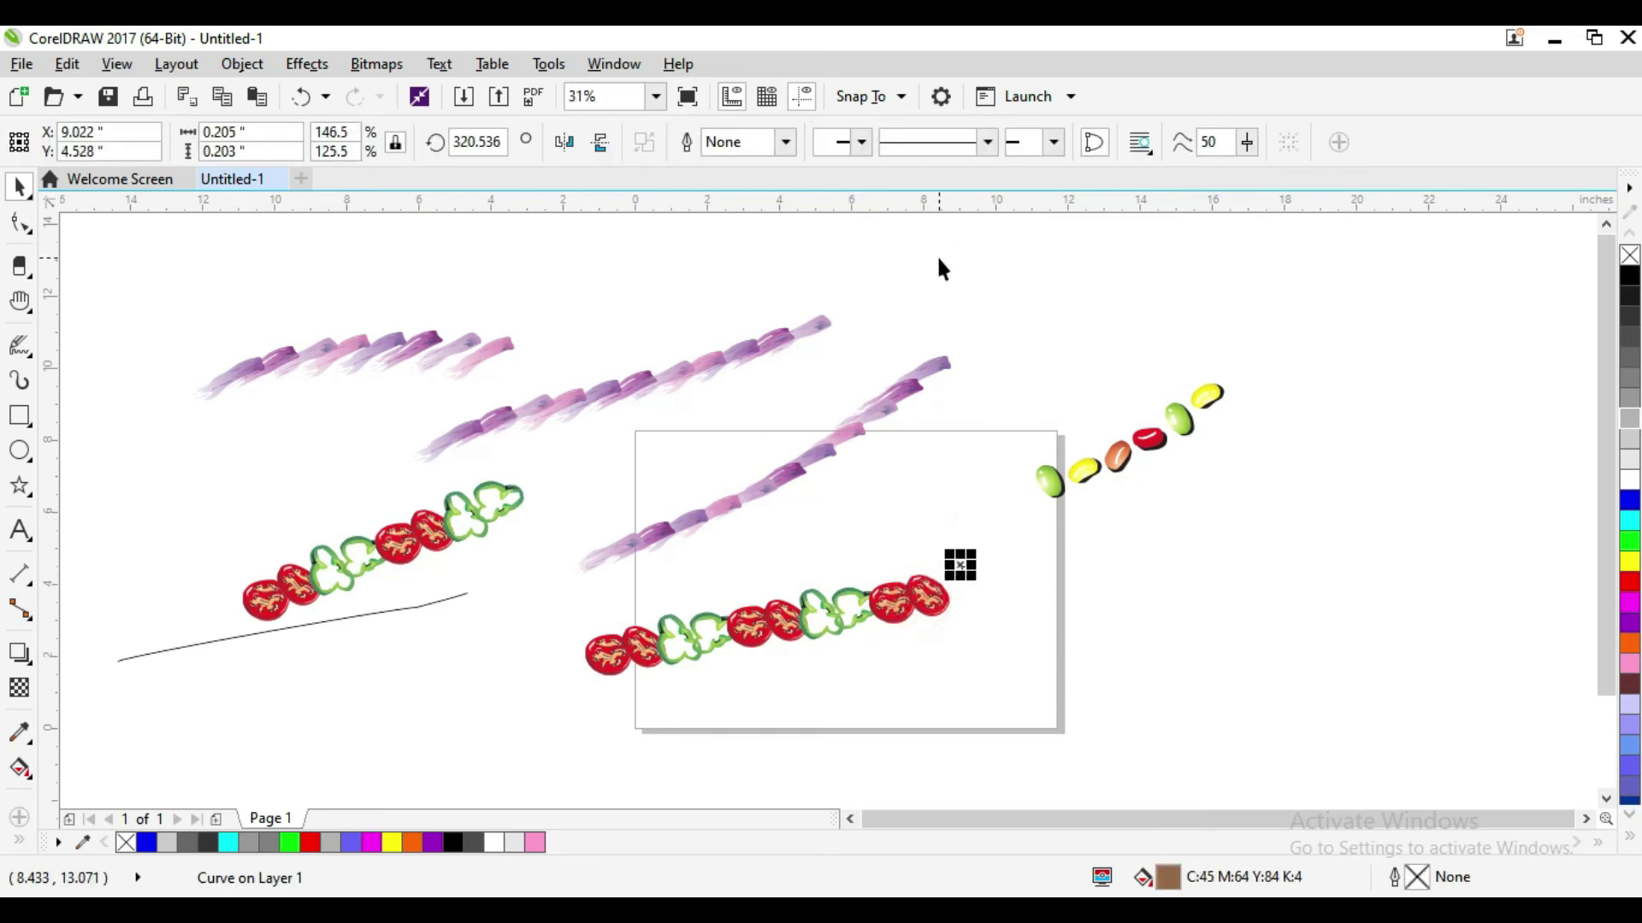
key("ctrl+z")
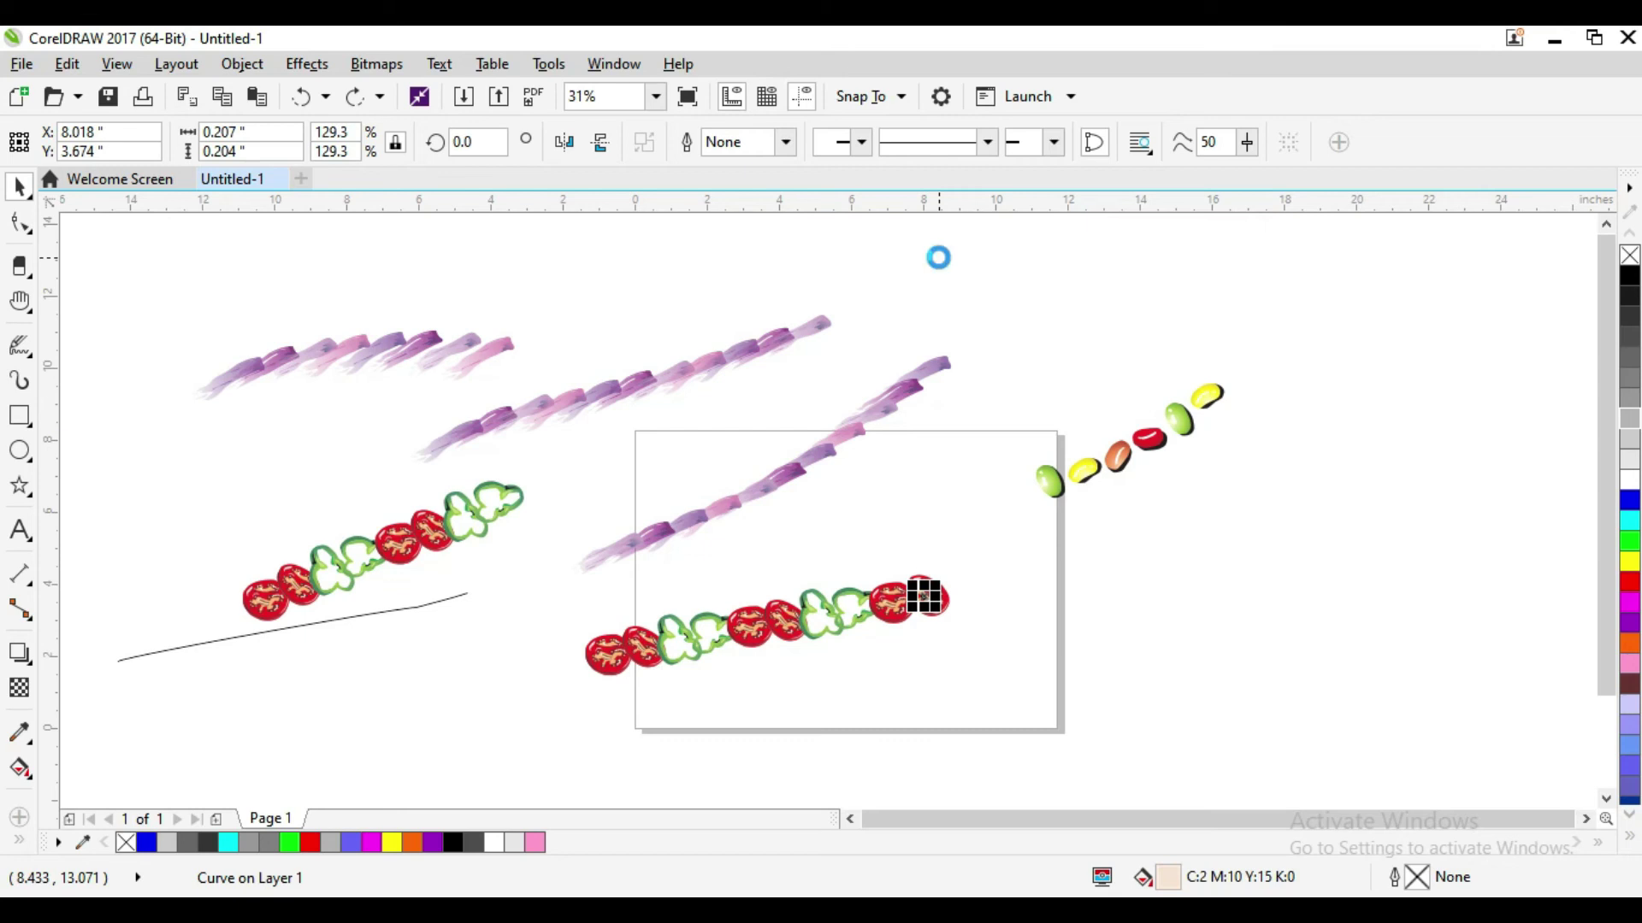
- Ungroup the vegetable row on the page one level and scatter its right-hand tomato and pepper slices as separate pieces
left_click(783, 142)
left_click(1001, 602)
left_click_drag(936, 602, 989, 560)
left_click_drag(892, 607, 981, 619)
mouse_move(872, 602)
left_mouse_down()
mouse_move(904, 532)
mouse_move(887, 620)
left_mouse_up()
mouse_move(788, 621)
left_mouse_down()
mouse_move(811, 549)
mouse_move(779, 646)
left_mouse_up()
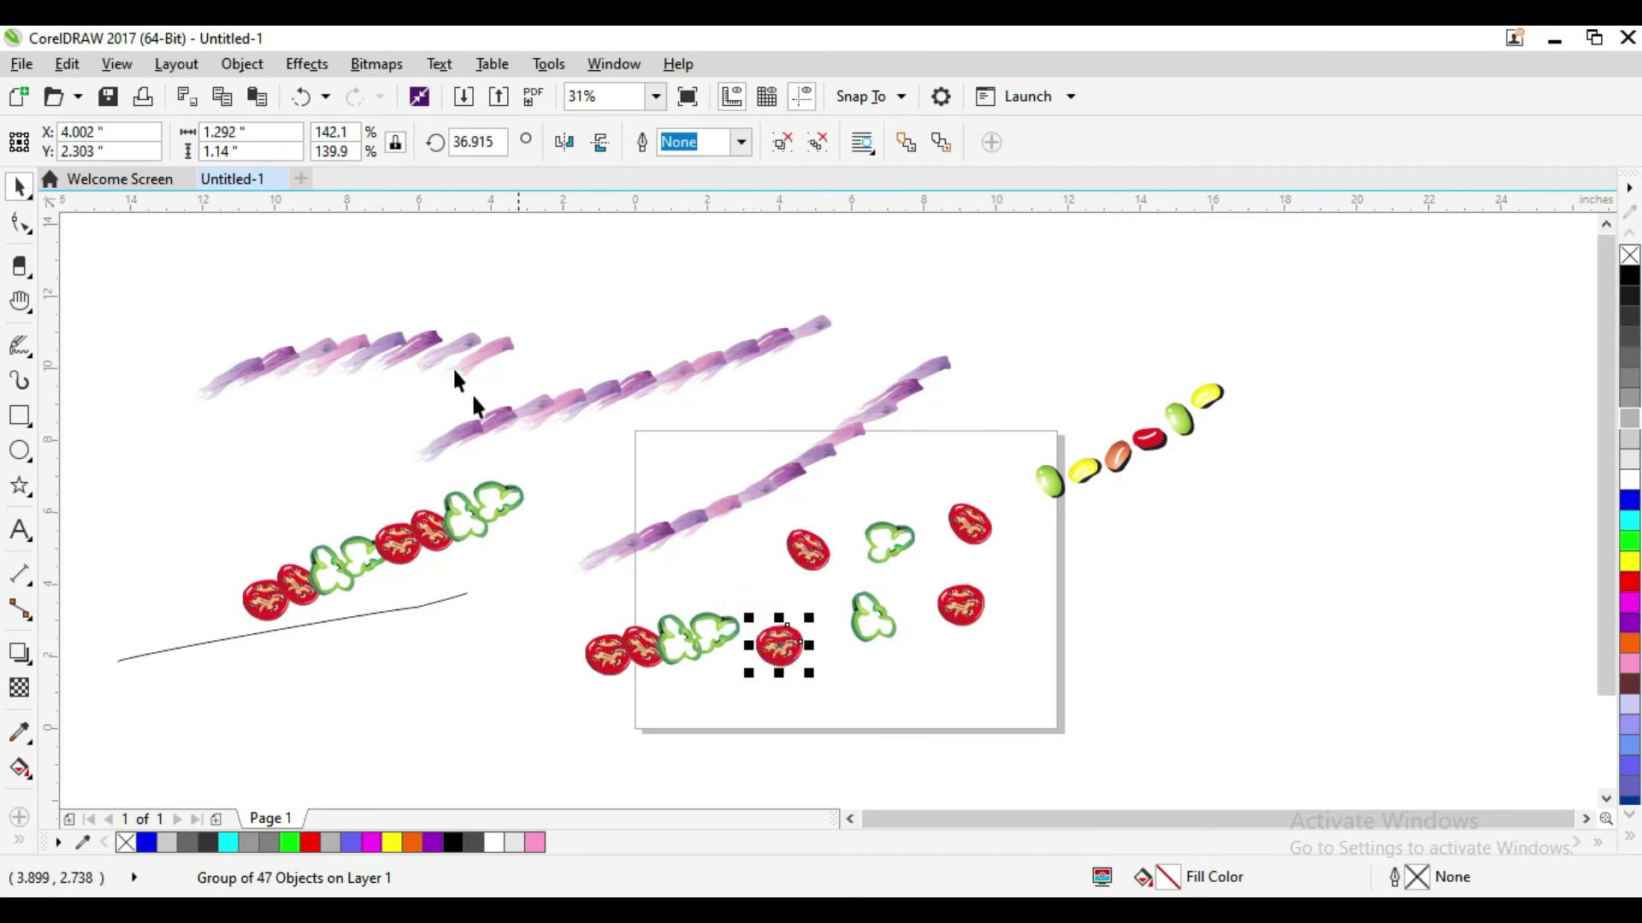
- Switch Artistic Media to Pressure mode and draw two thick black strokes, one above the purple strokes and one above the beans
left_click(21, 379)
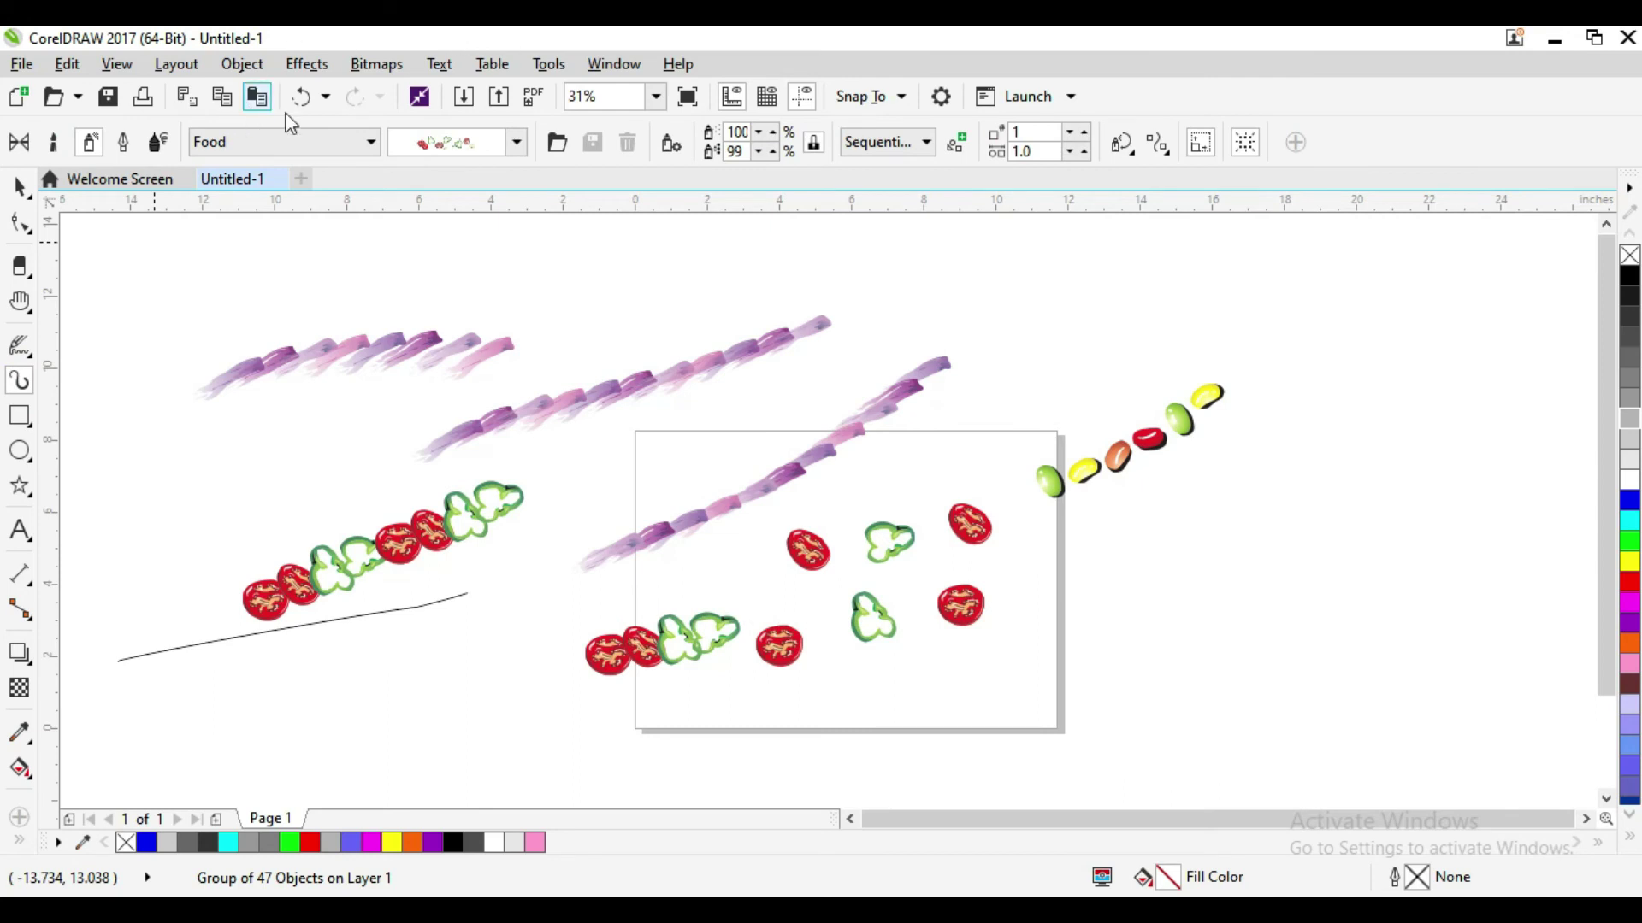
left_click(368, 141)
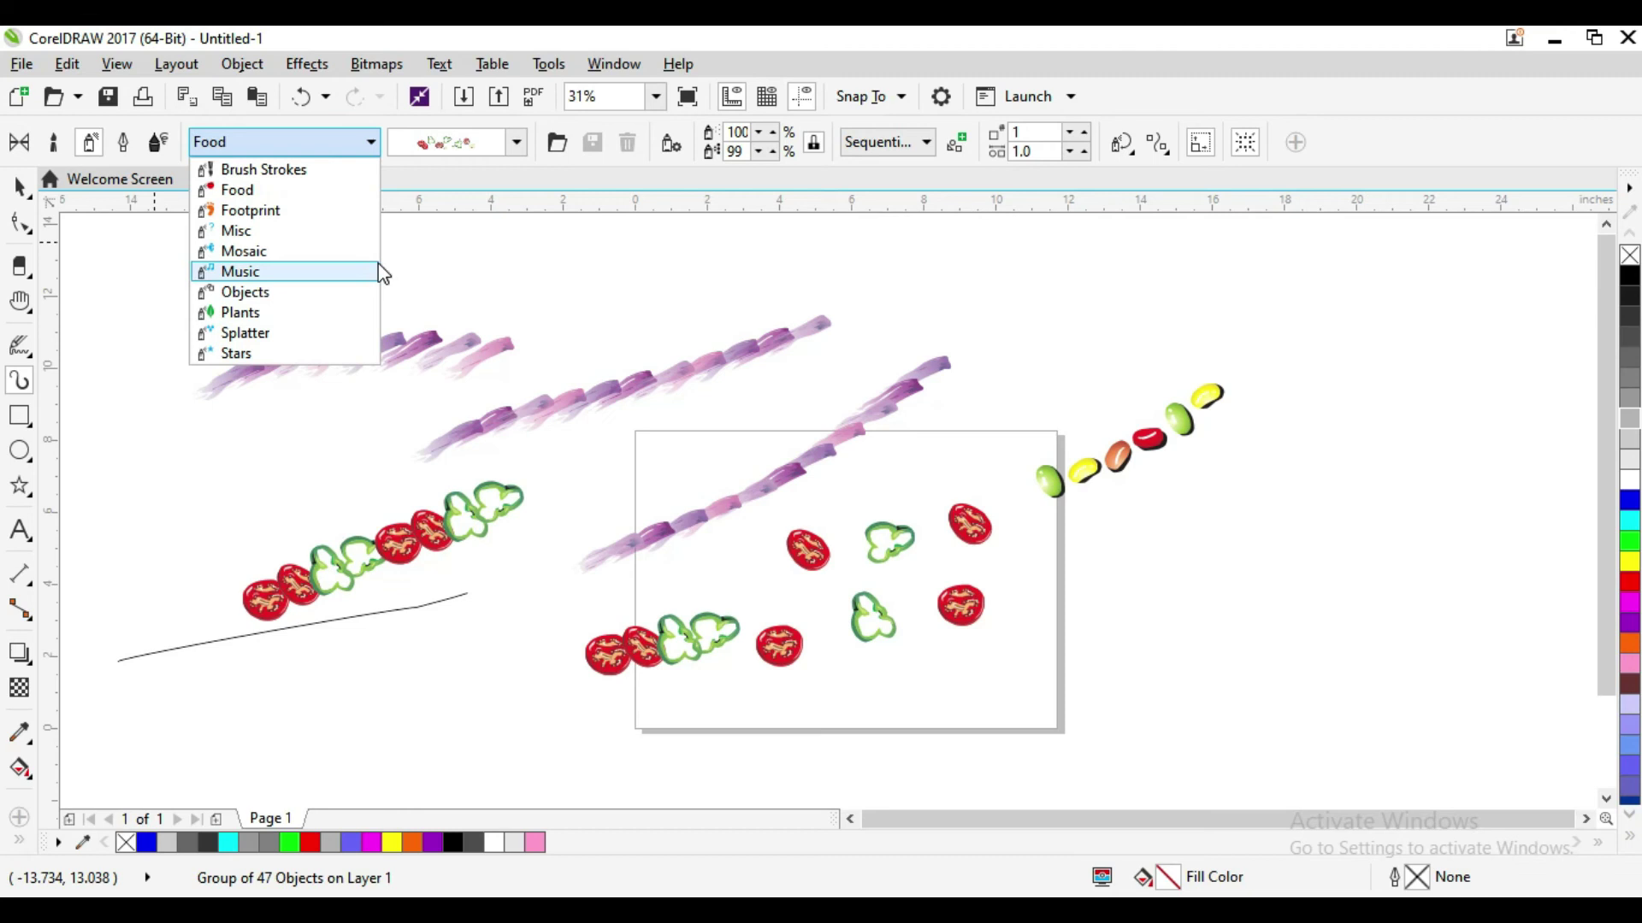
left_click(123, 143)
left_click(158, 142)
mouse_move(557, 276)
left_mouse_down()
mouse_move(820, 301)
mouse_move(971, 293)
left_mouse_up()
left_click_drag(1295, 301, 1133, 403)
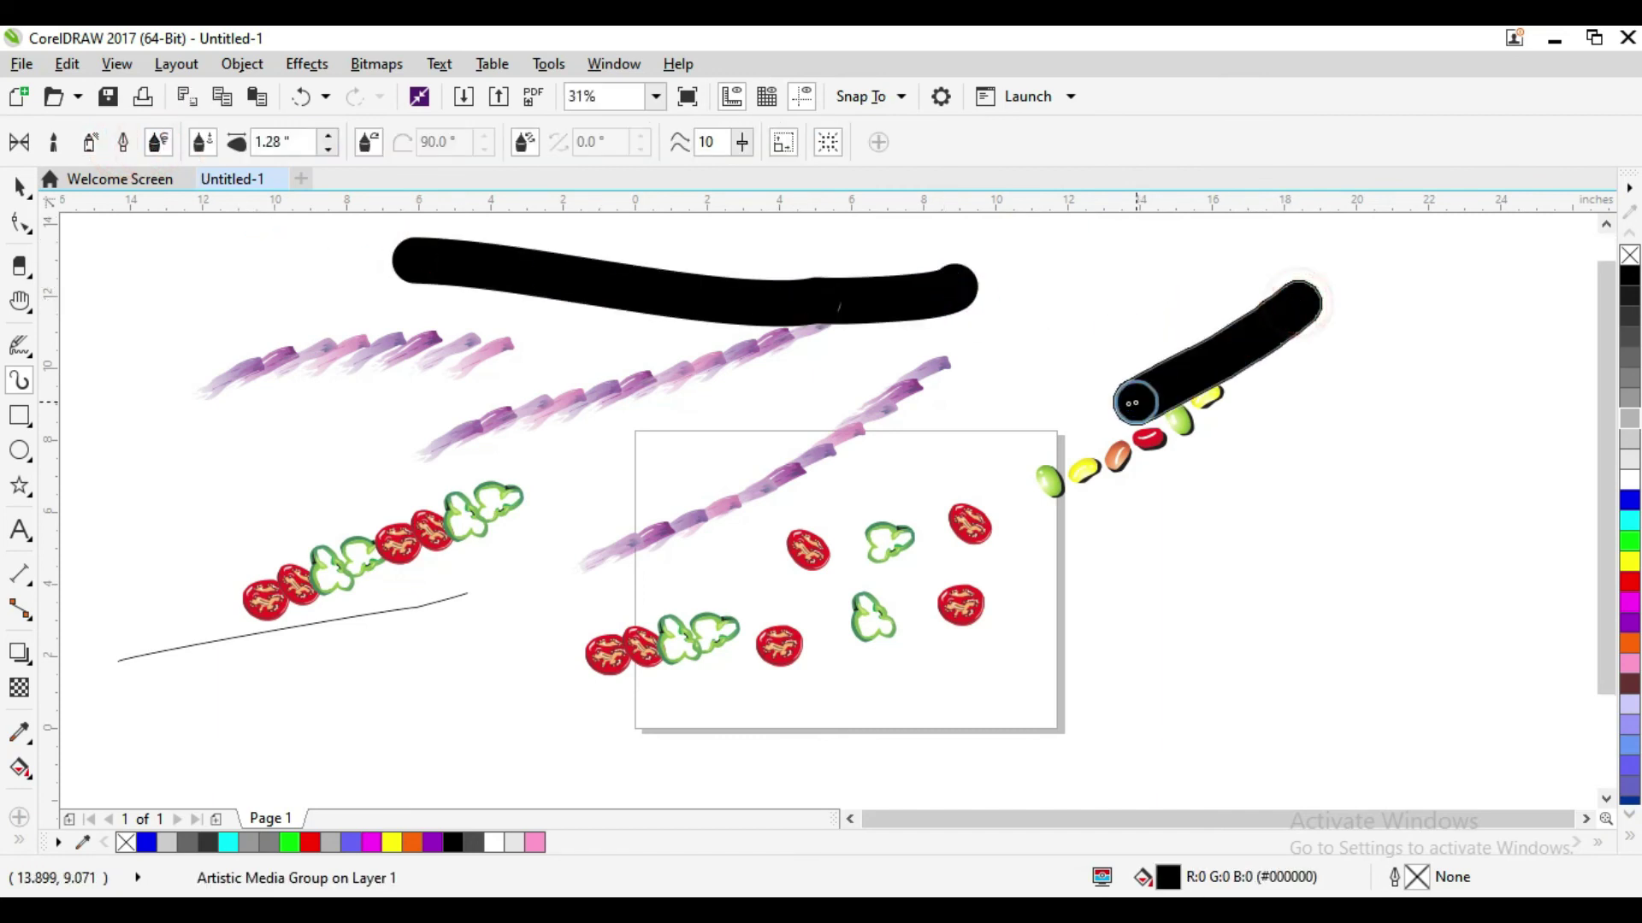
- Switch to Calligraphic mode and draw a curved stroke over the left purple stroke and a letter-like zigzag shape far right of the page
left_click(123, 142)
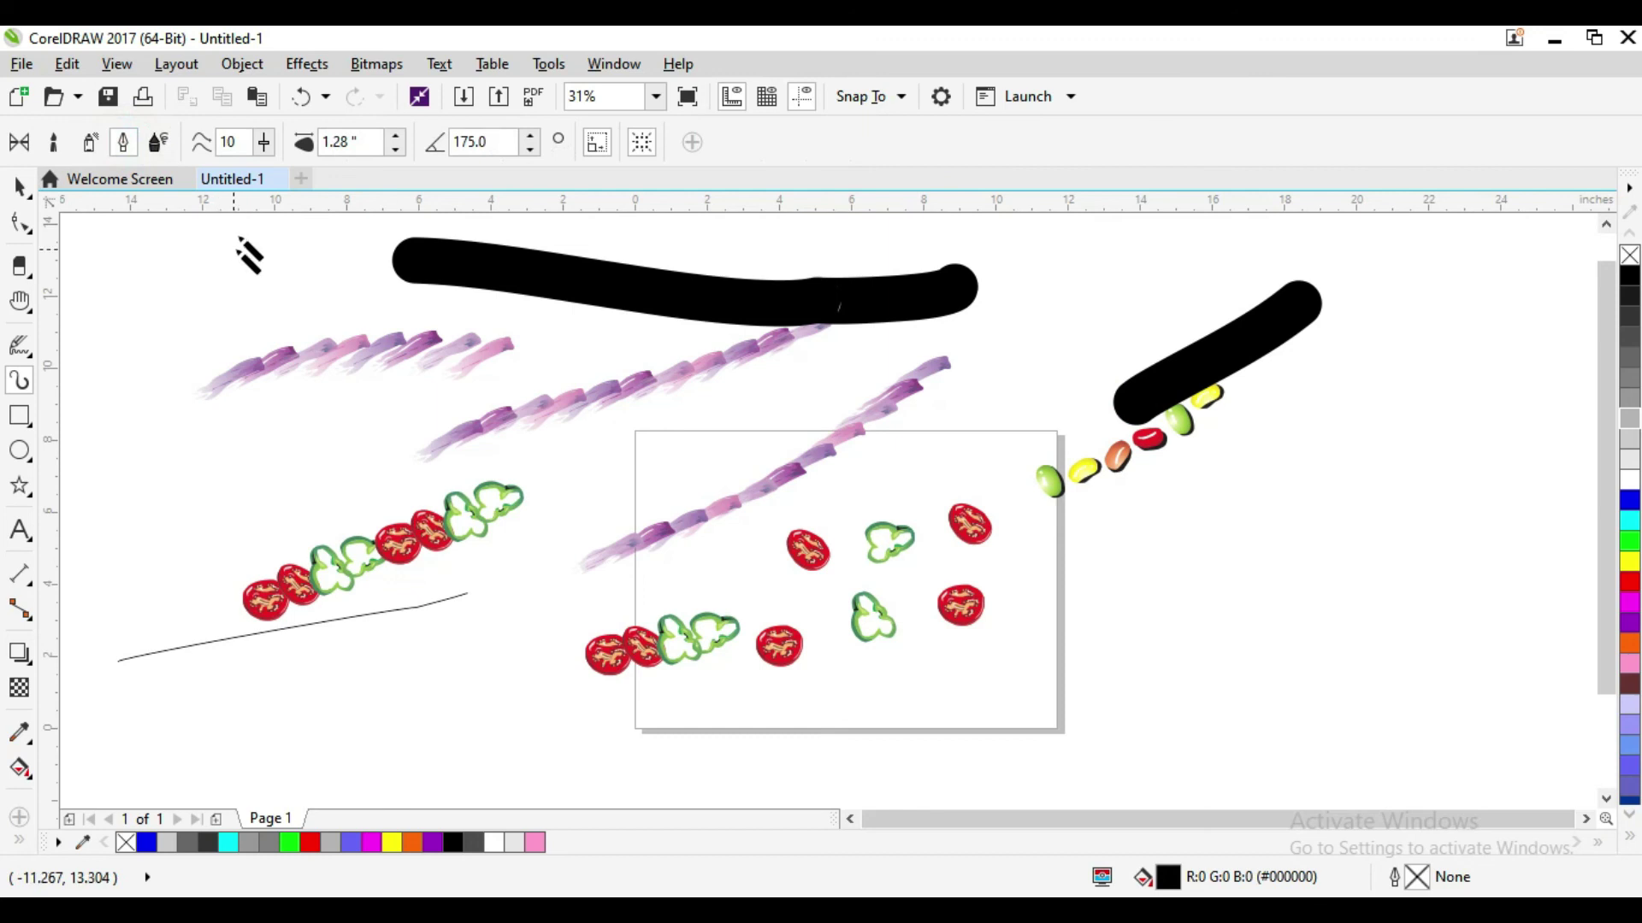
mouse_move(352, 267)
left_mouse_down()
mouse_move(208, 402)
mouse_move(195, 451)
left_mouse_up()
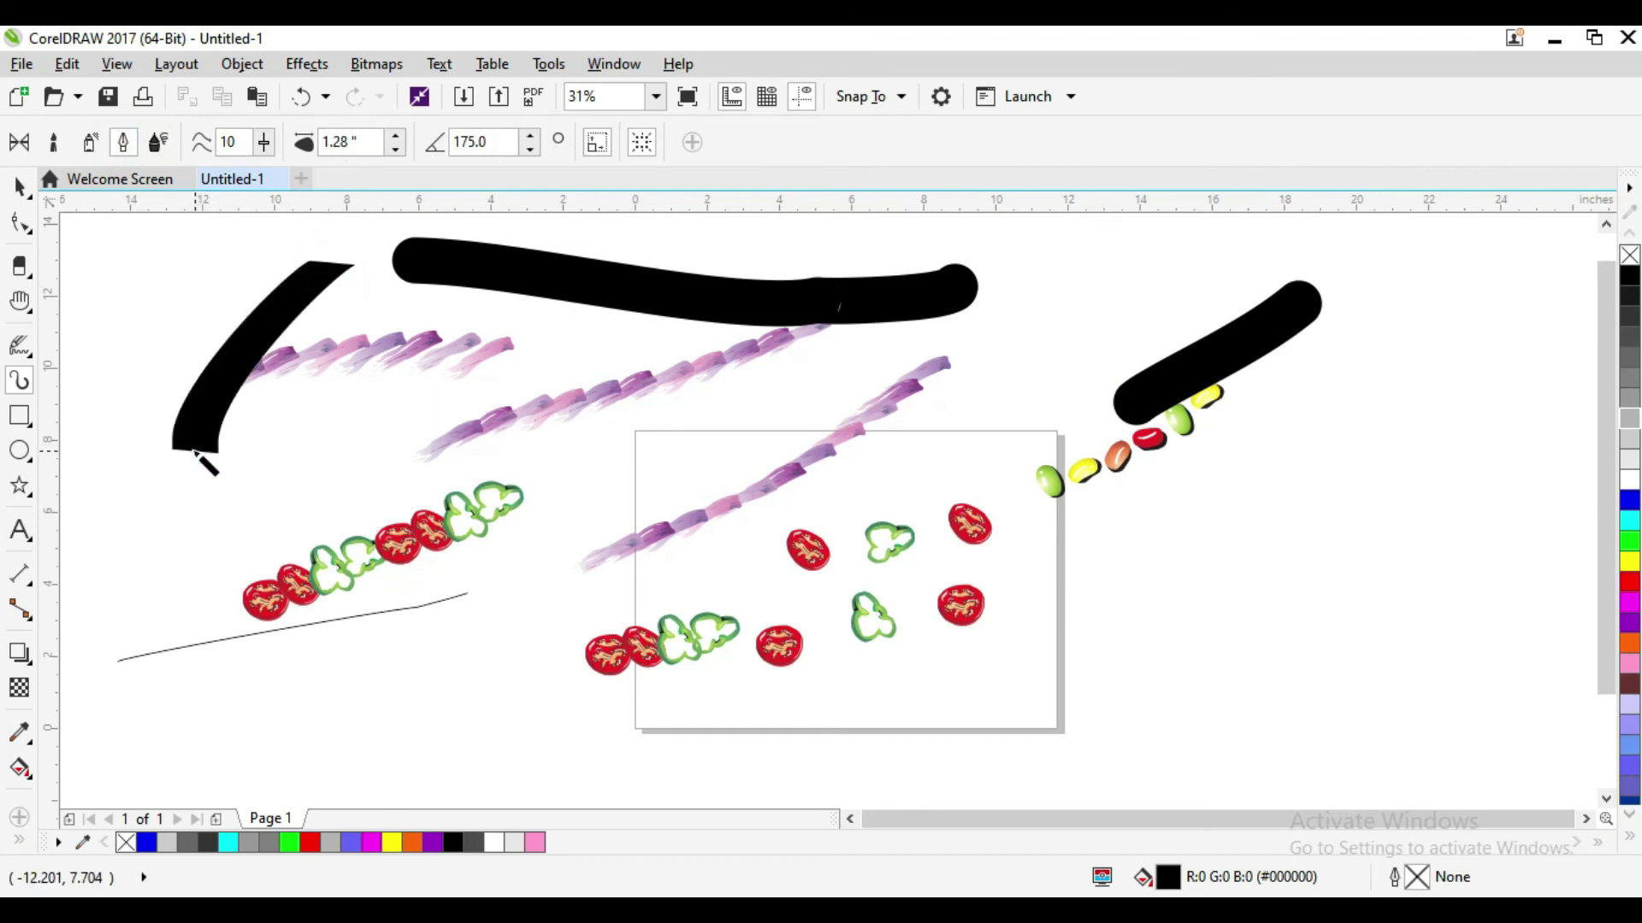
left_click_drag(1003, 818, 1137, 822)
left_click(1586, 819)
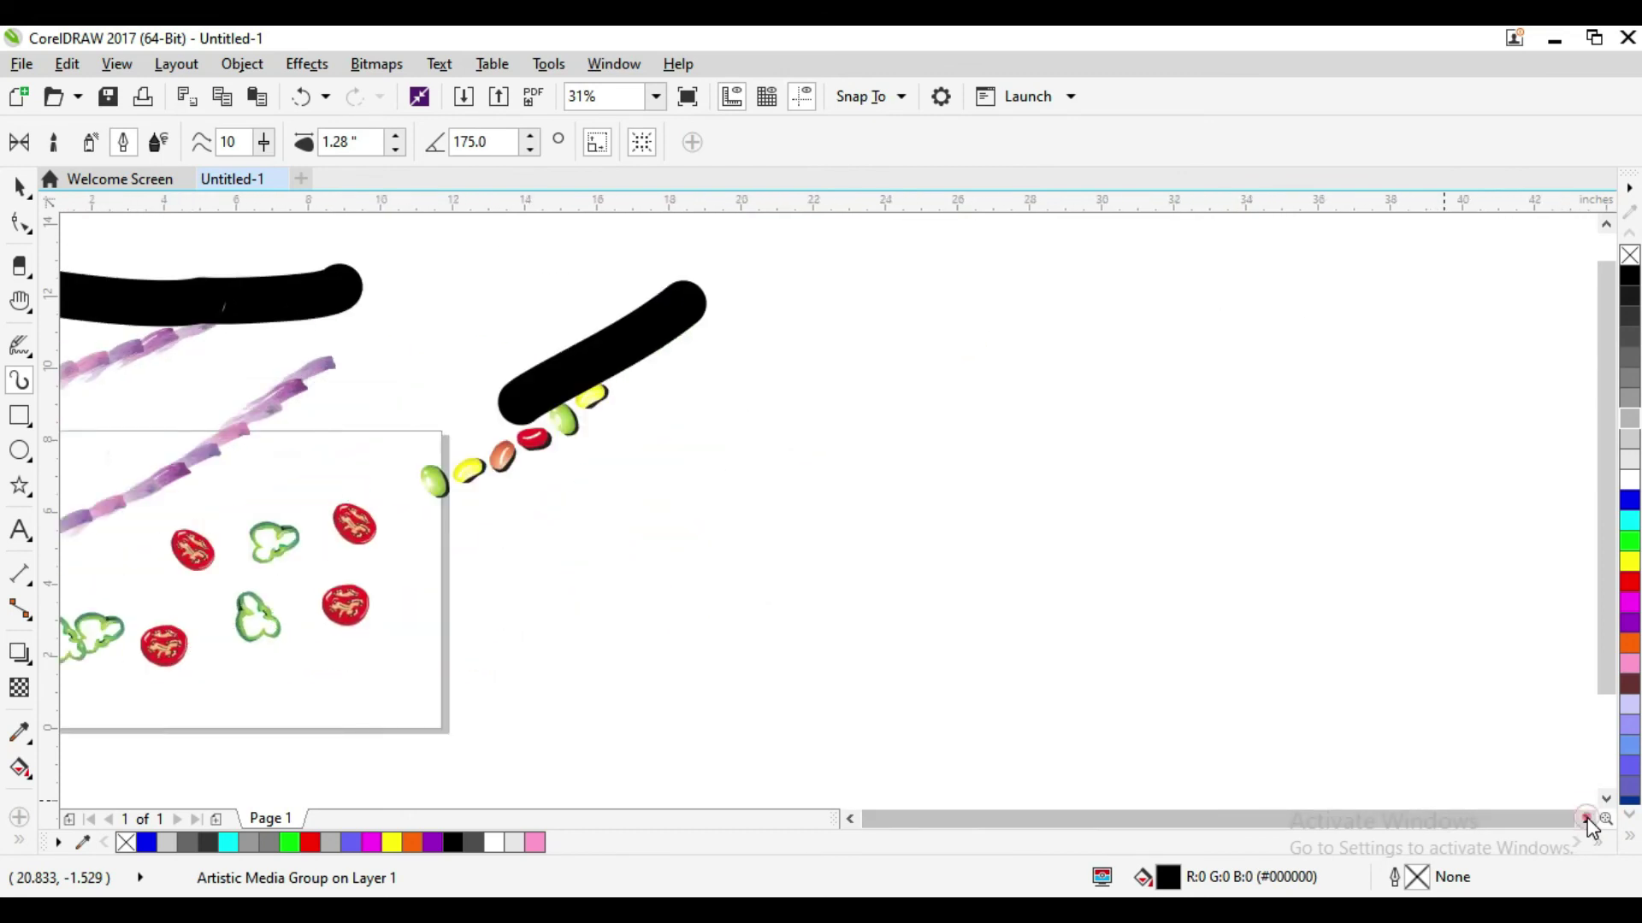
left_click(1586, 819)
mouse_move(1068, 283)
left_mouse_down()
mouse_move(1117, 289)
mouse_move(1197, 346)
mouse_move(1119, 351)
mouse_move(1012, 438)
mouse_move(1063, 417)
mouse_move(1192, 556)
mouse_move(833, 538)
left_mouse_up()
mouse_move(845, 476)
left_mouse_down()
mouse_move(758, 636)
mouse_move(705, 637)
left_mouse_up()
mouse_move(1012, 626)
left_mouse_down()
mouse_move(1059, 660)
mouse_move(1016, 628)
left_mouse_up()
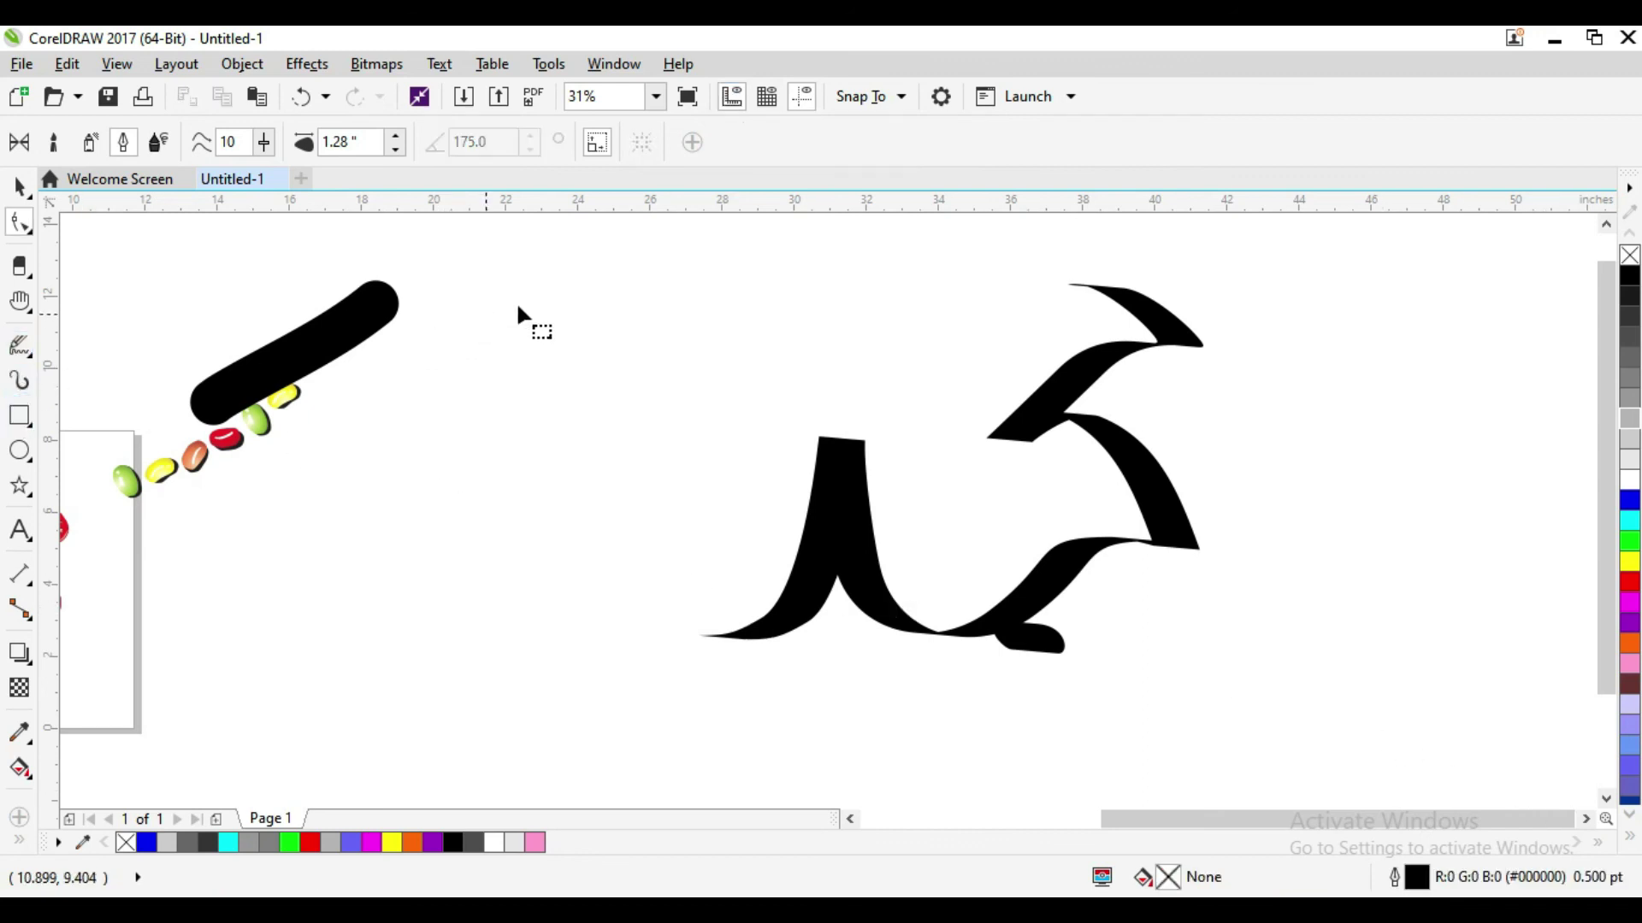
- Draw a second letter-like calligraphic shape between the thick black stroke and the first zigzag shape
left_click(19, 380)
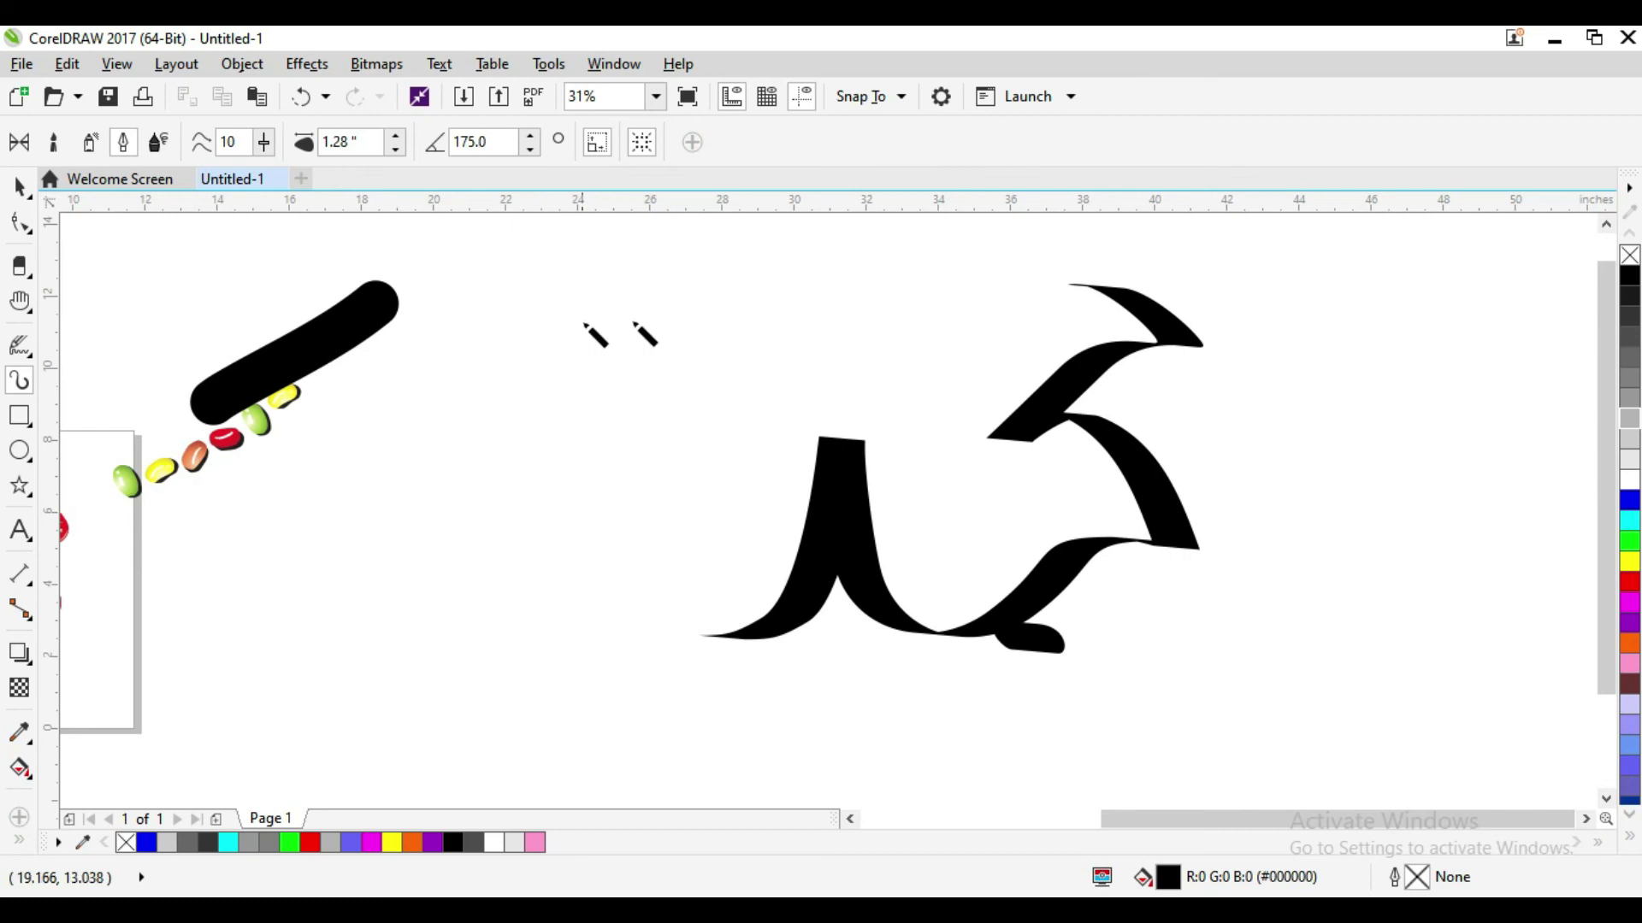
mouse_move(596, 254)
left_mouse_down()
mouse_move(676, 328)
mouse_move(602, 320)
mouse_move(467, 431)
mouse_move(545, 388)
mouse_move(580, 426)
mouse_move(604, 541)
mouse_move(598, 516)
mouse_move(541, 515)
mouse_move(405, 594)
mouse_move(386, 499)
mouse_move(373, 560)
mouse_move(289, 612)
left_mouse_up()
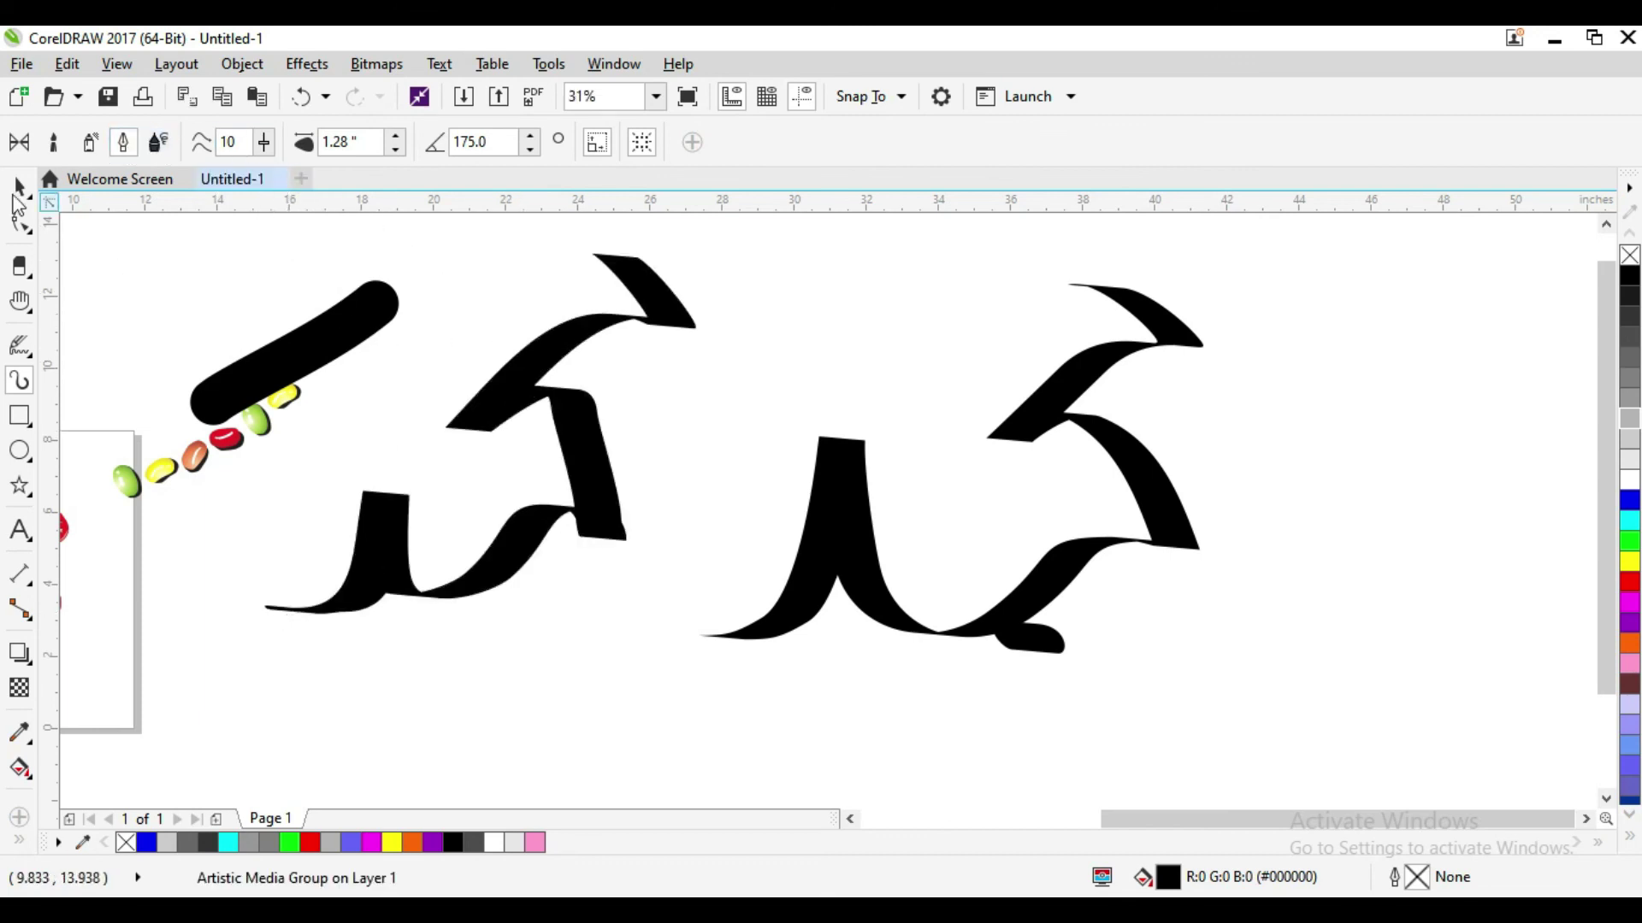
left_click(18, 186)
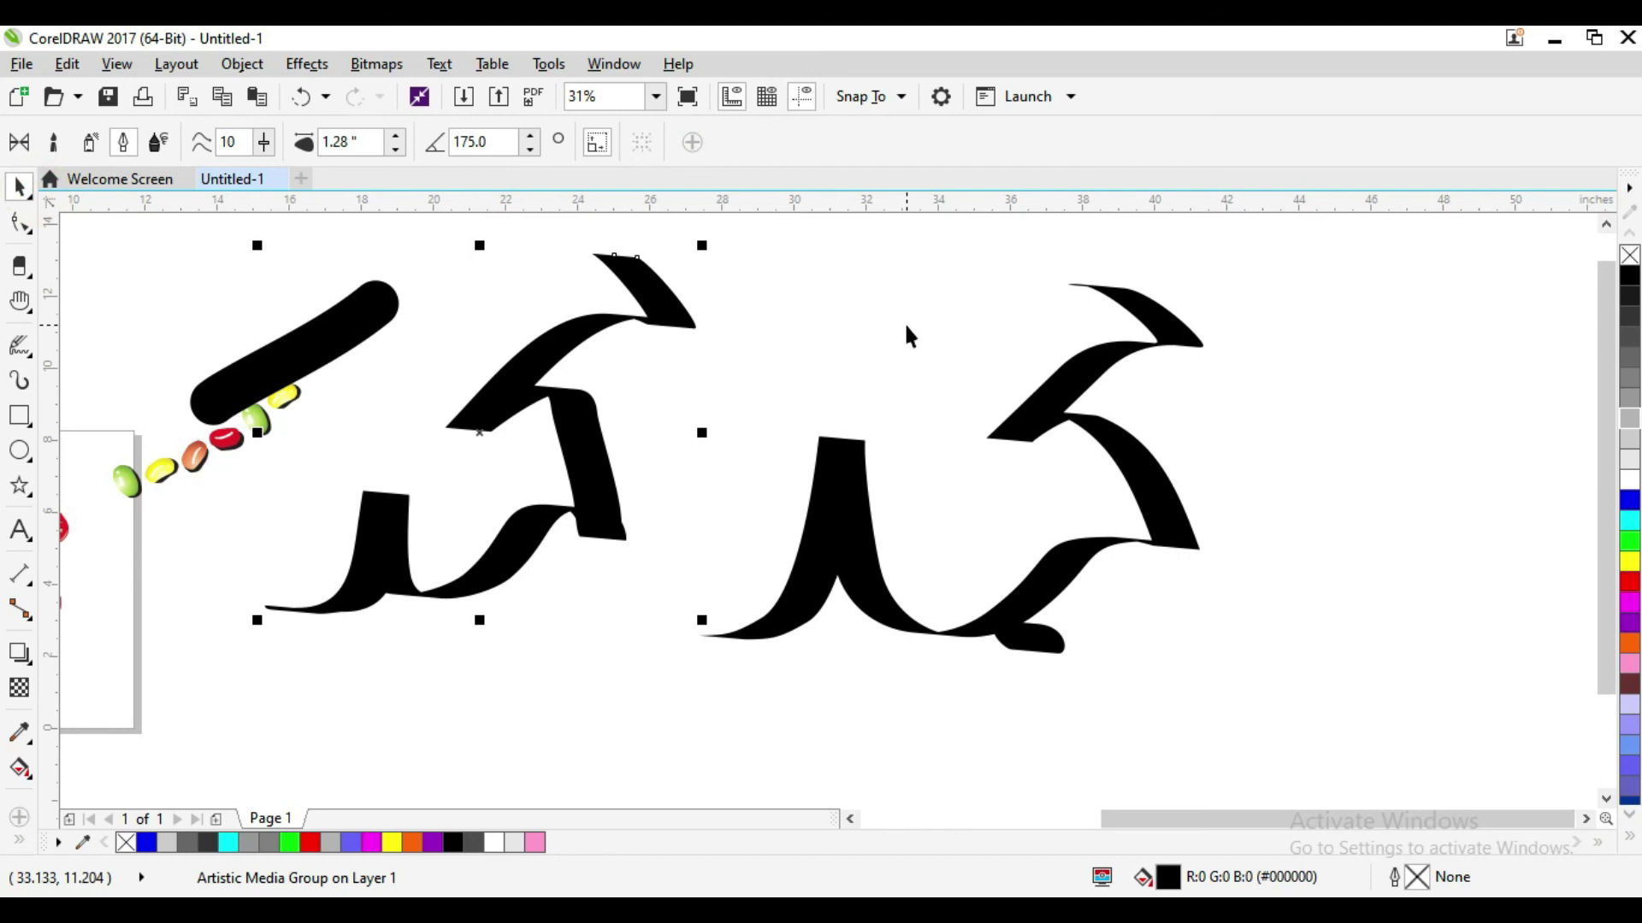